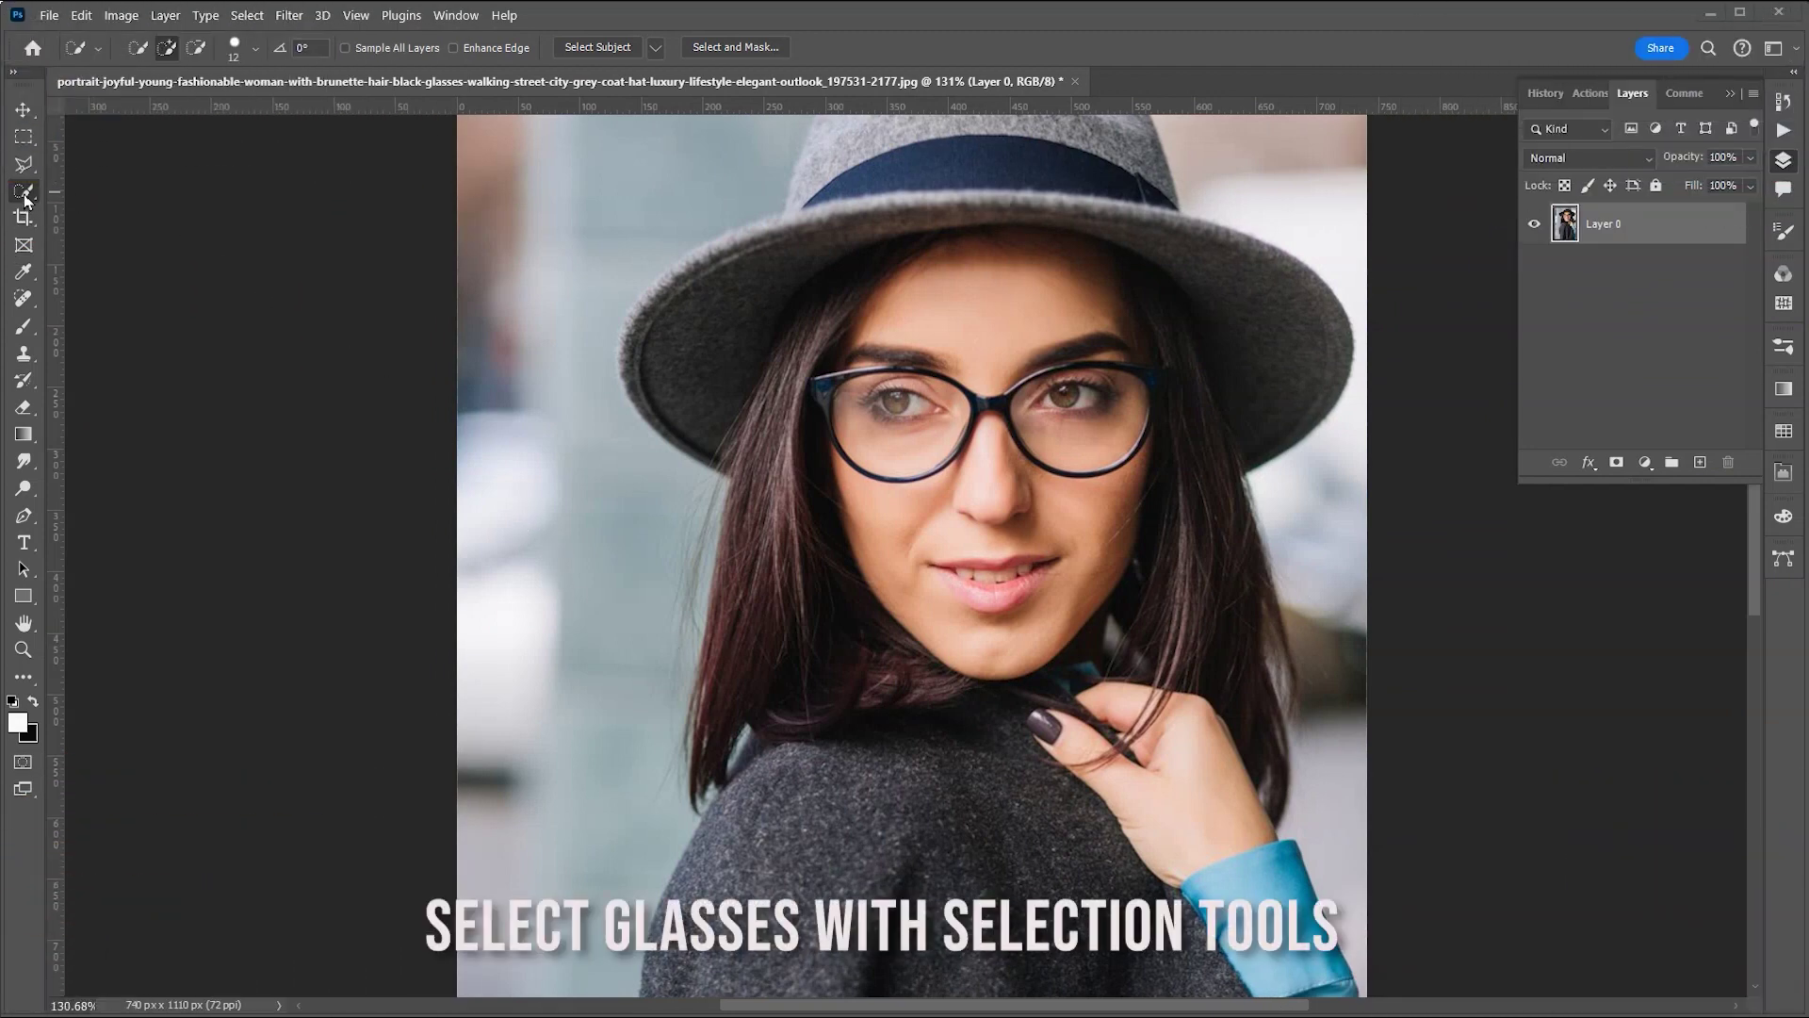
- Select the left and right eyeglass lenses with the Quick Selection Tool, then zoom in
right_click(26, 198)
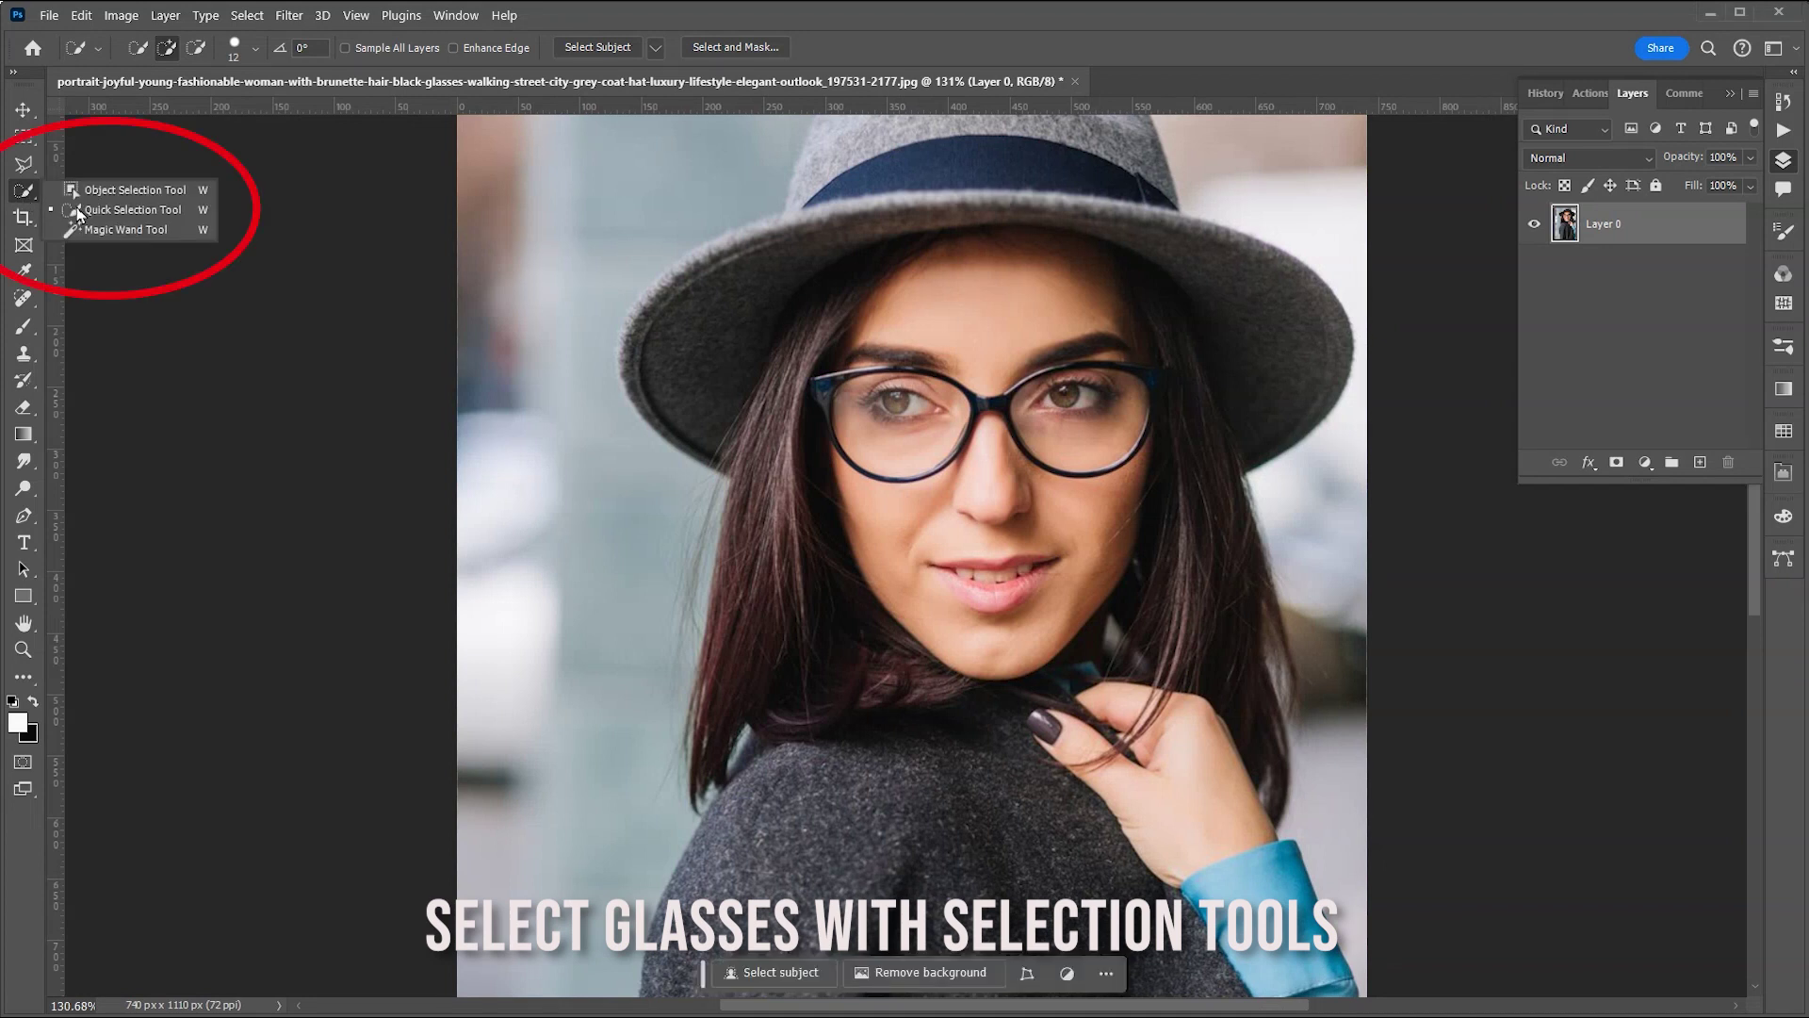
click(79, 210)
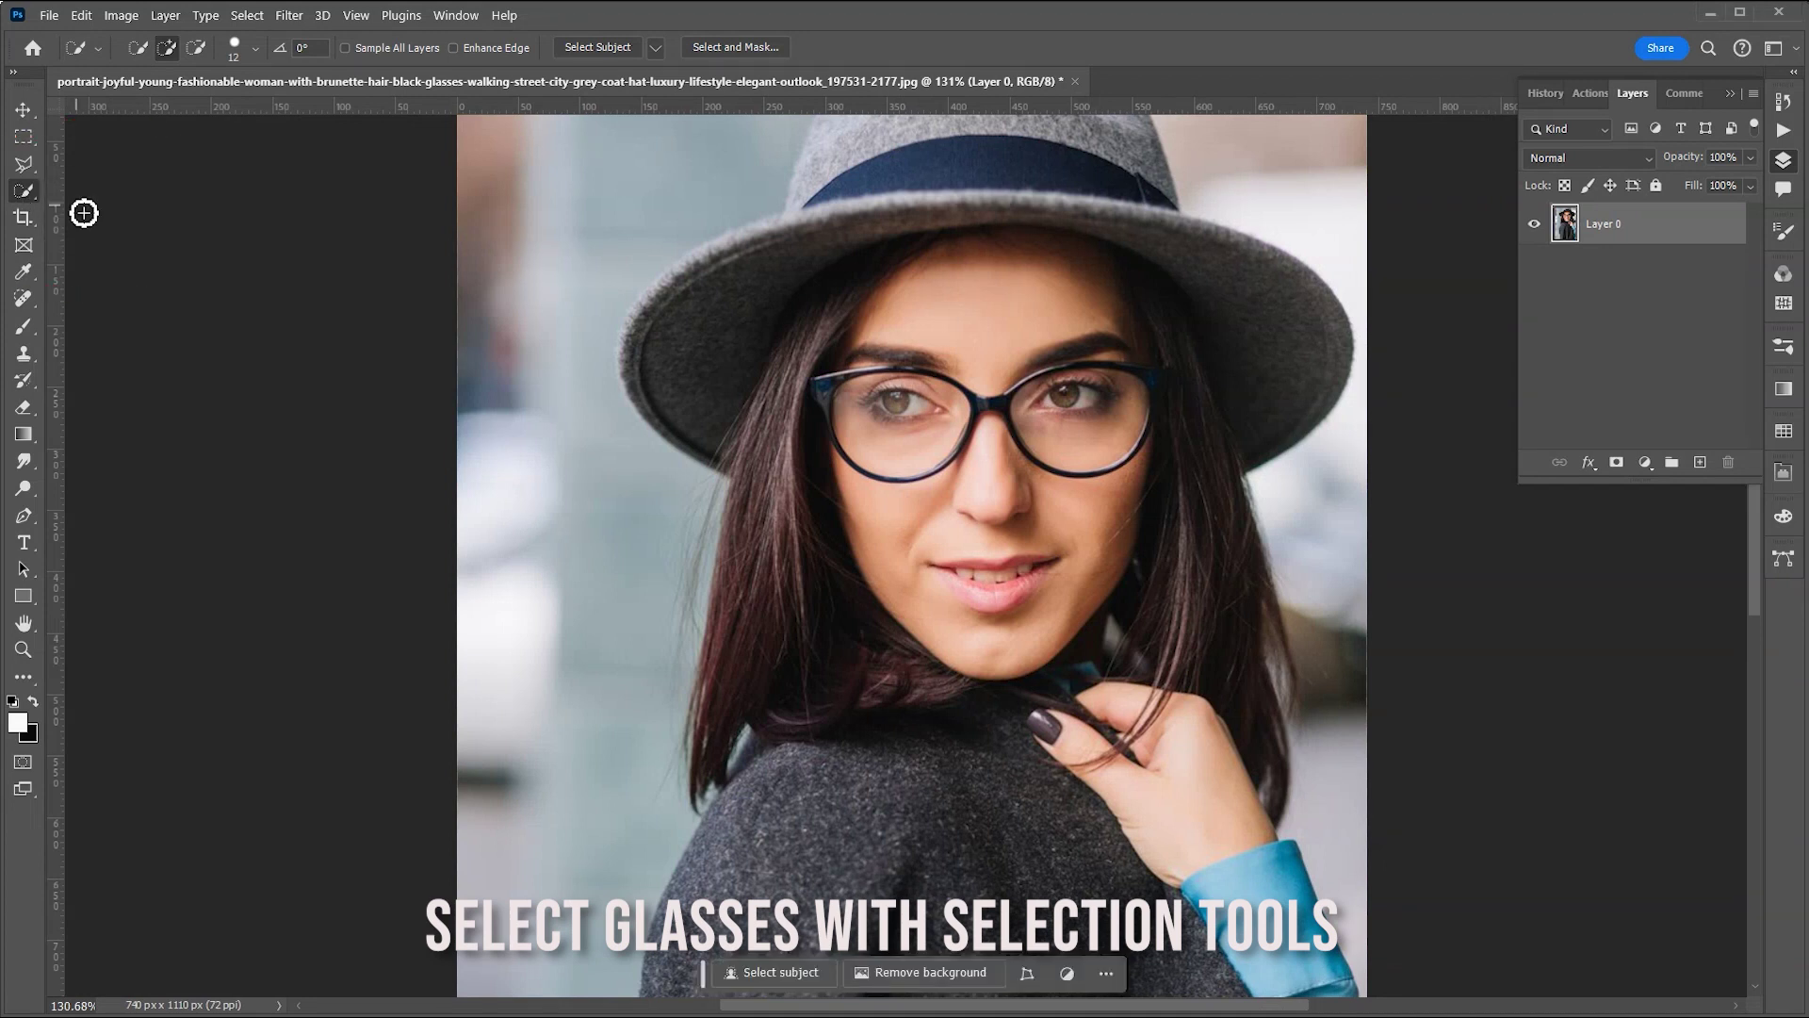
click(886, 451)
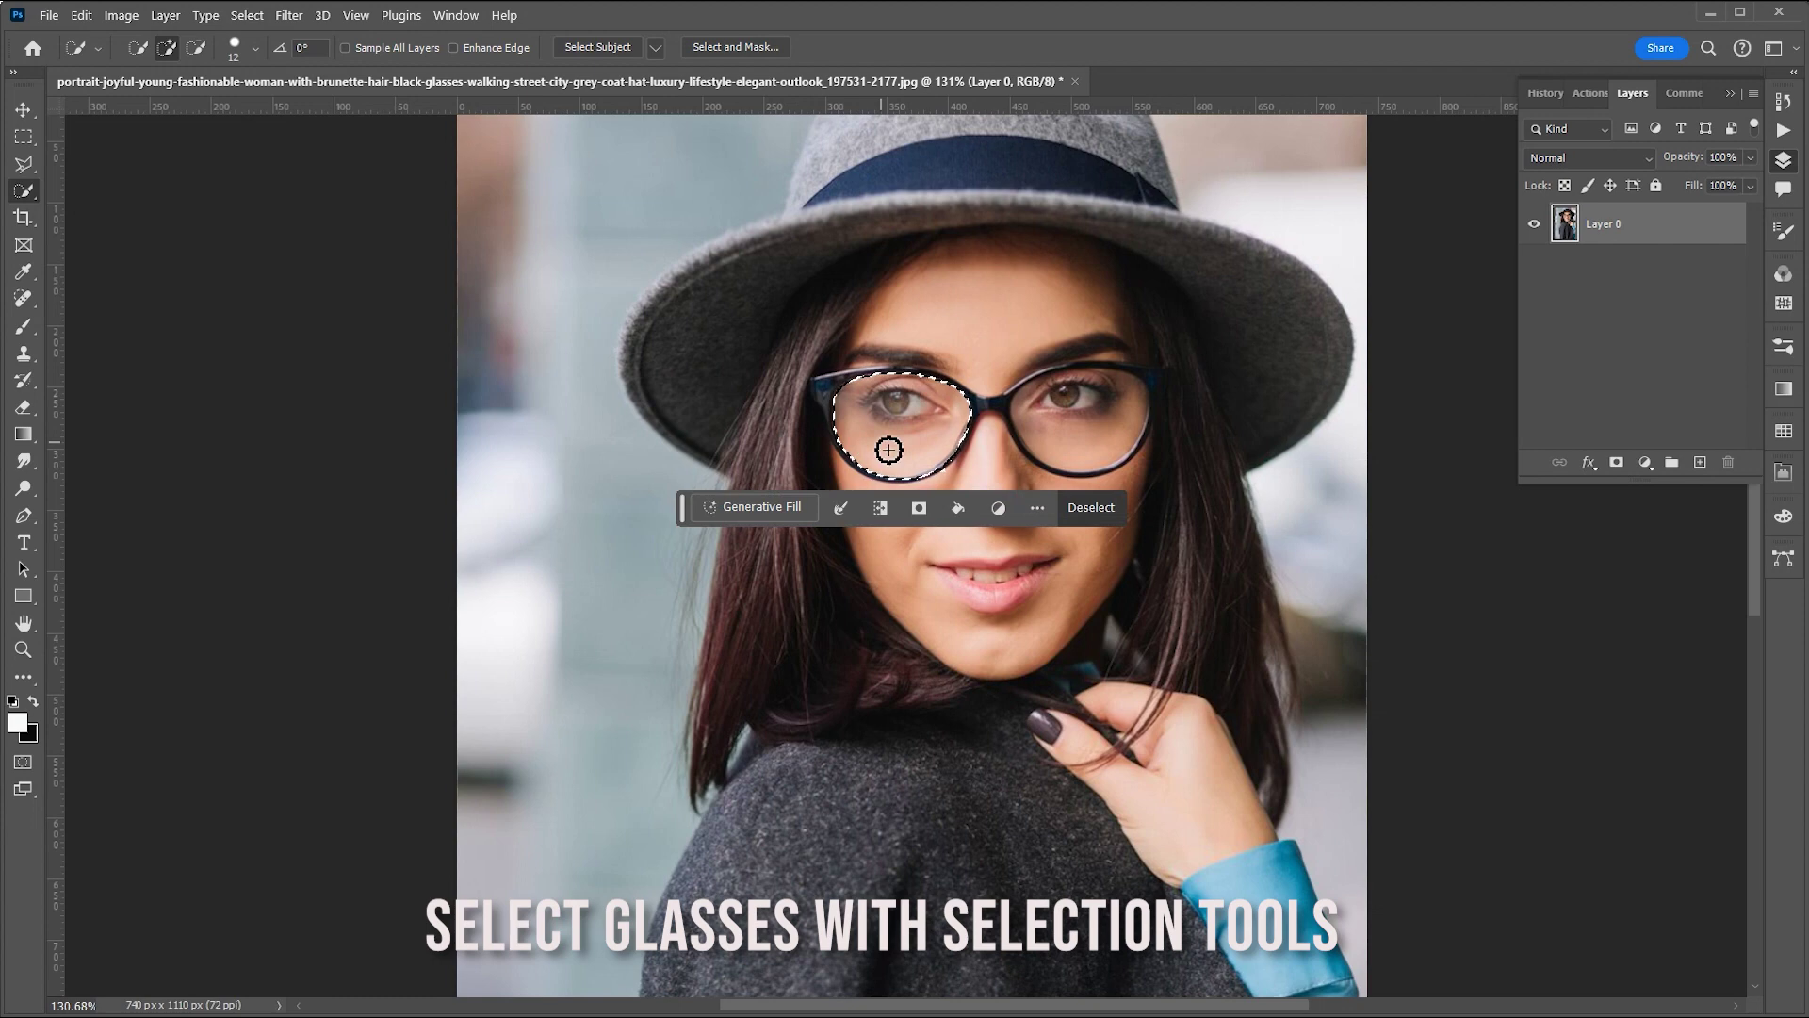
click(1073, 447)
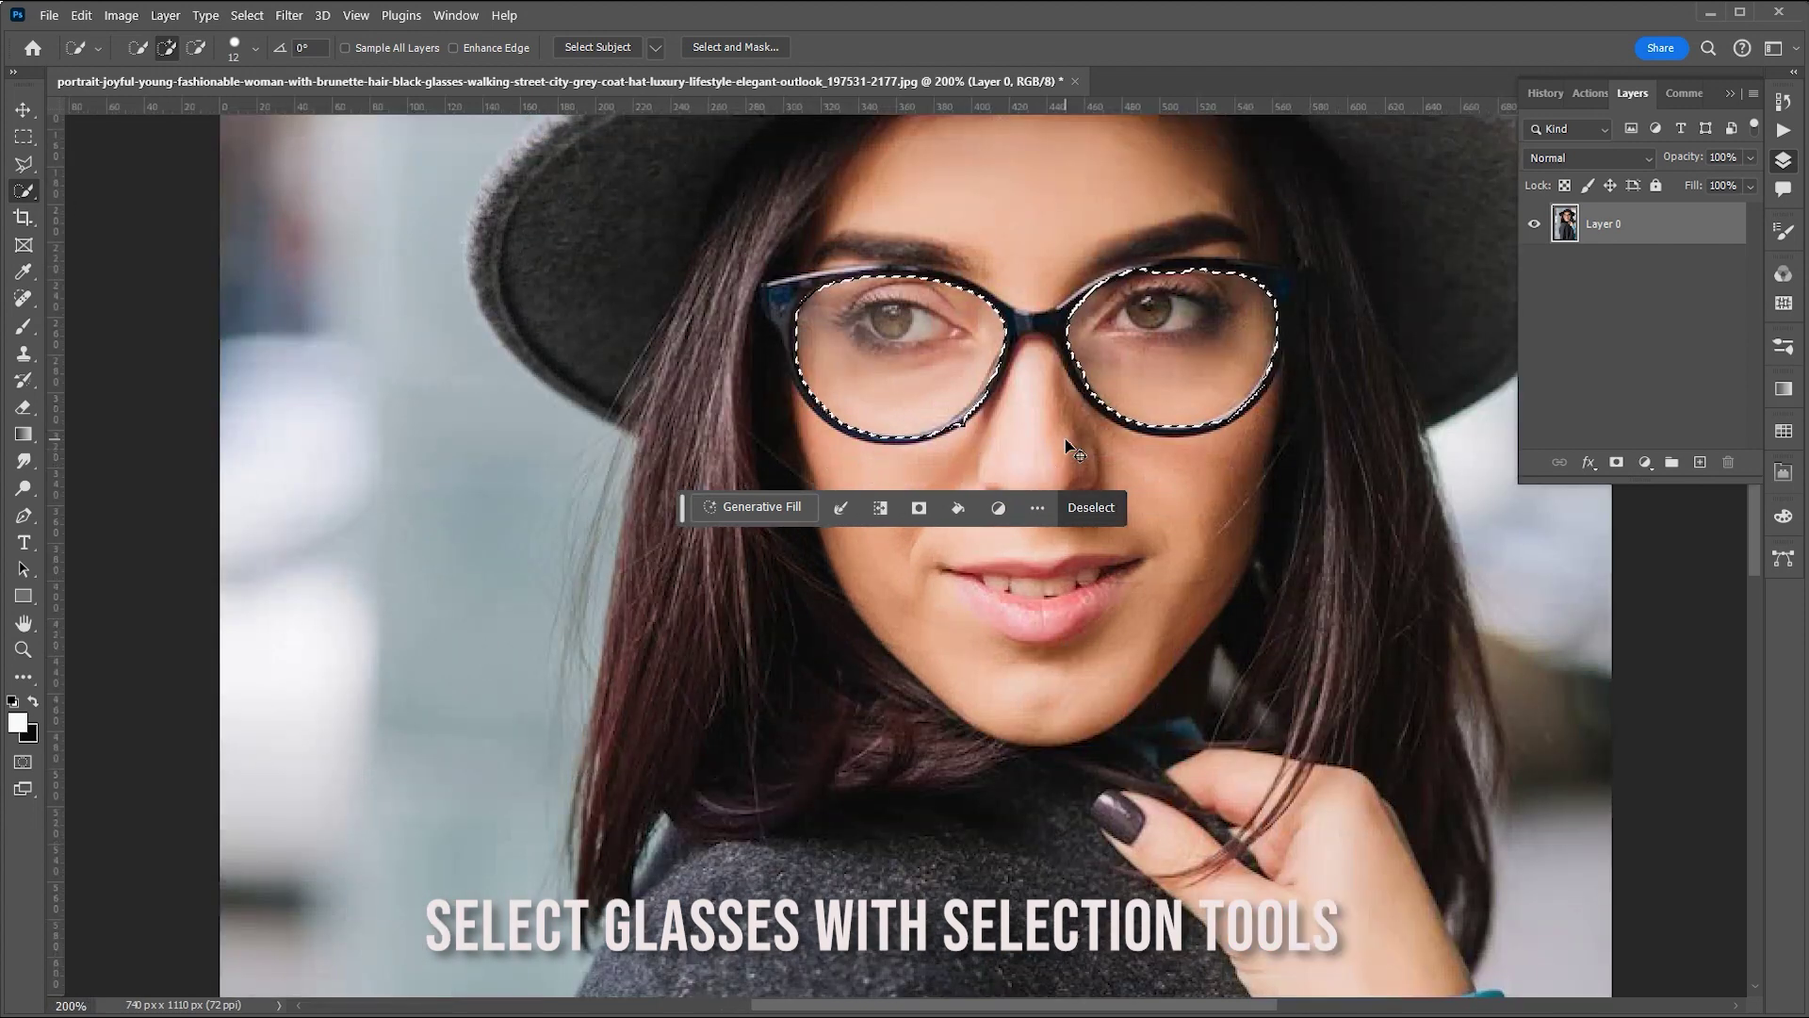
key(ctrl+plus)
key(ctrl+plus)
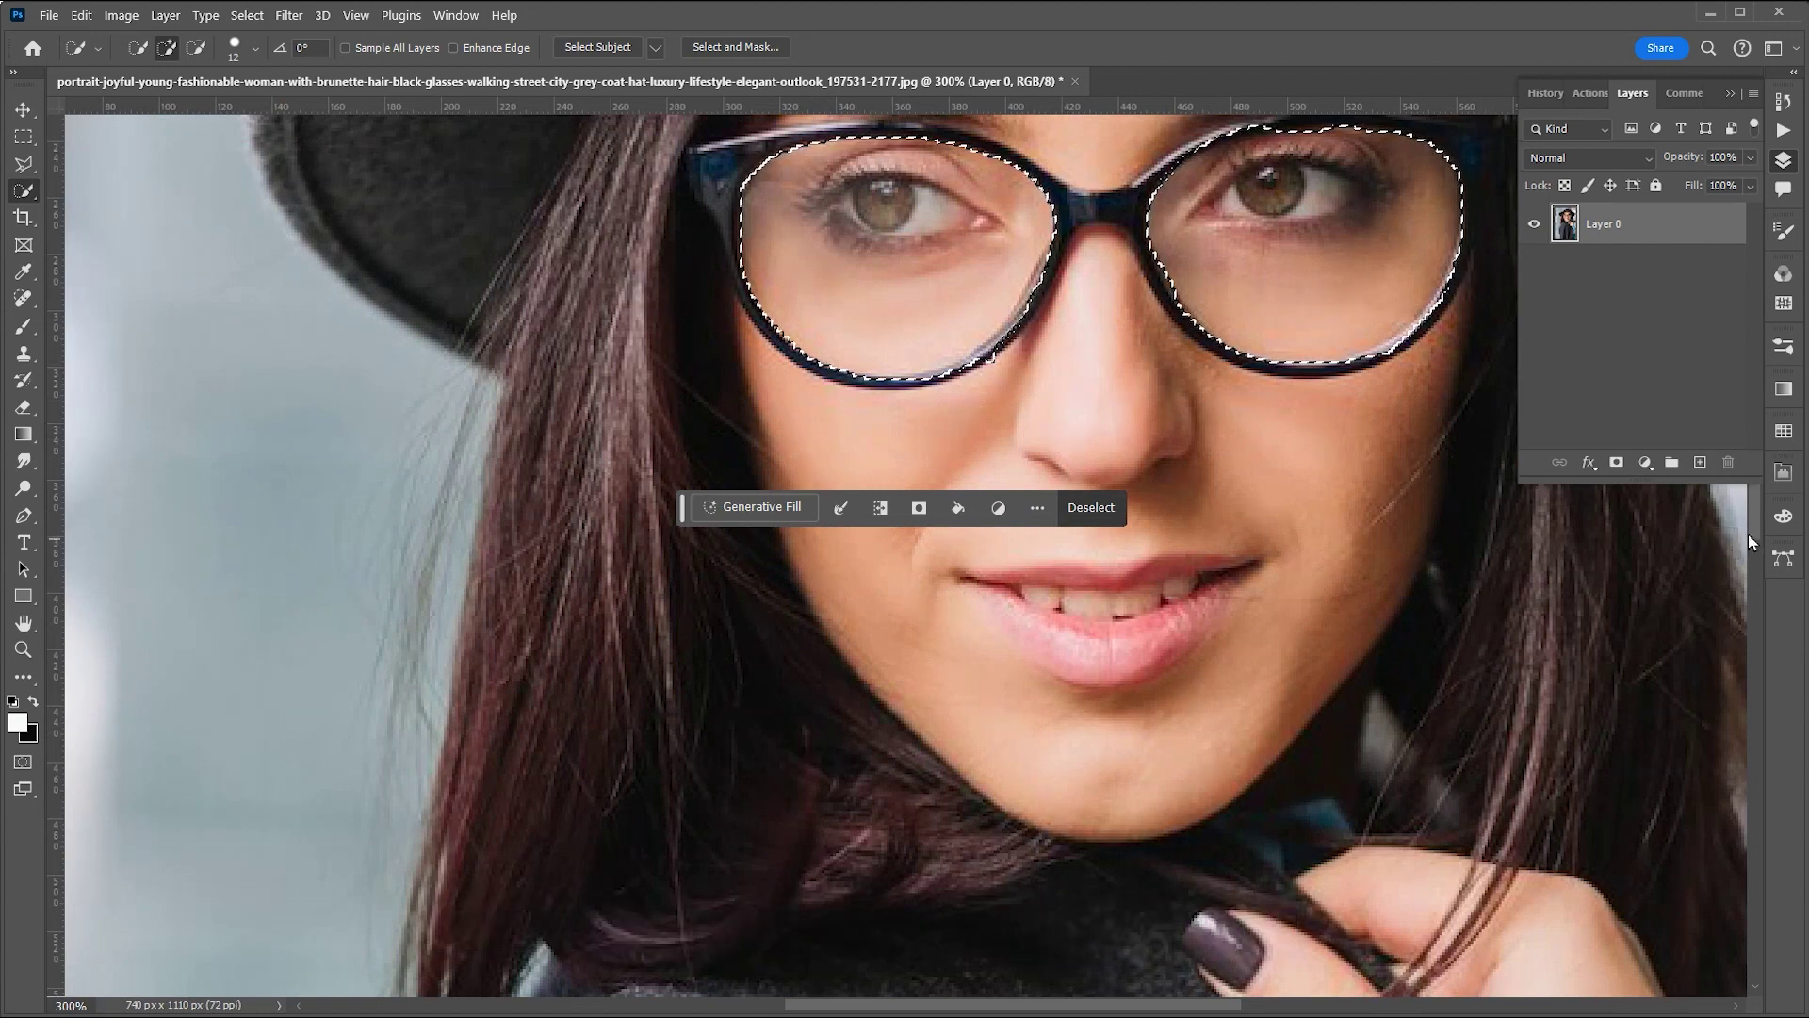
- Collapse the Layers panel, switch to the Lasso Tool, and subtract frame edge from the right lens
click(1783, 162)
drag(1756, 445, 1750, 410)
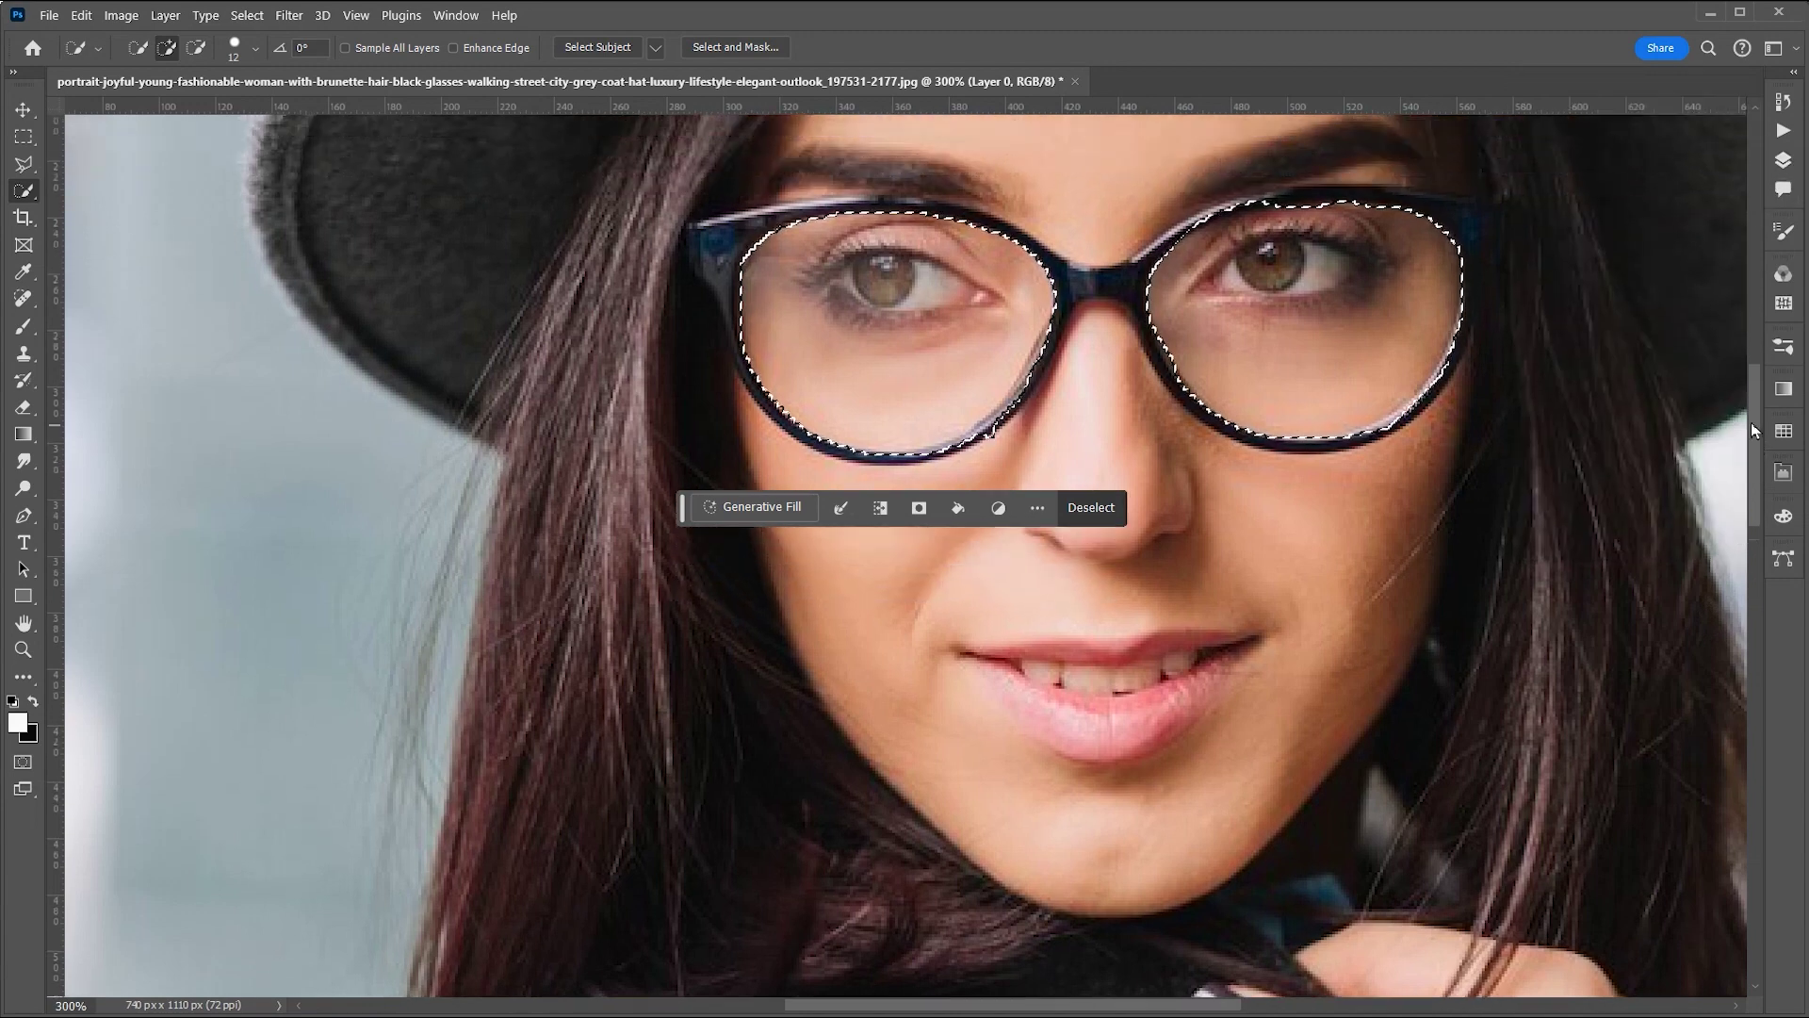
click(25, 165)
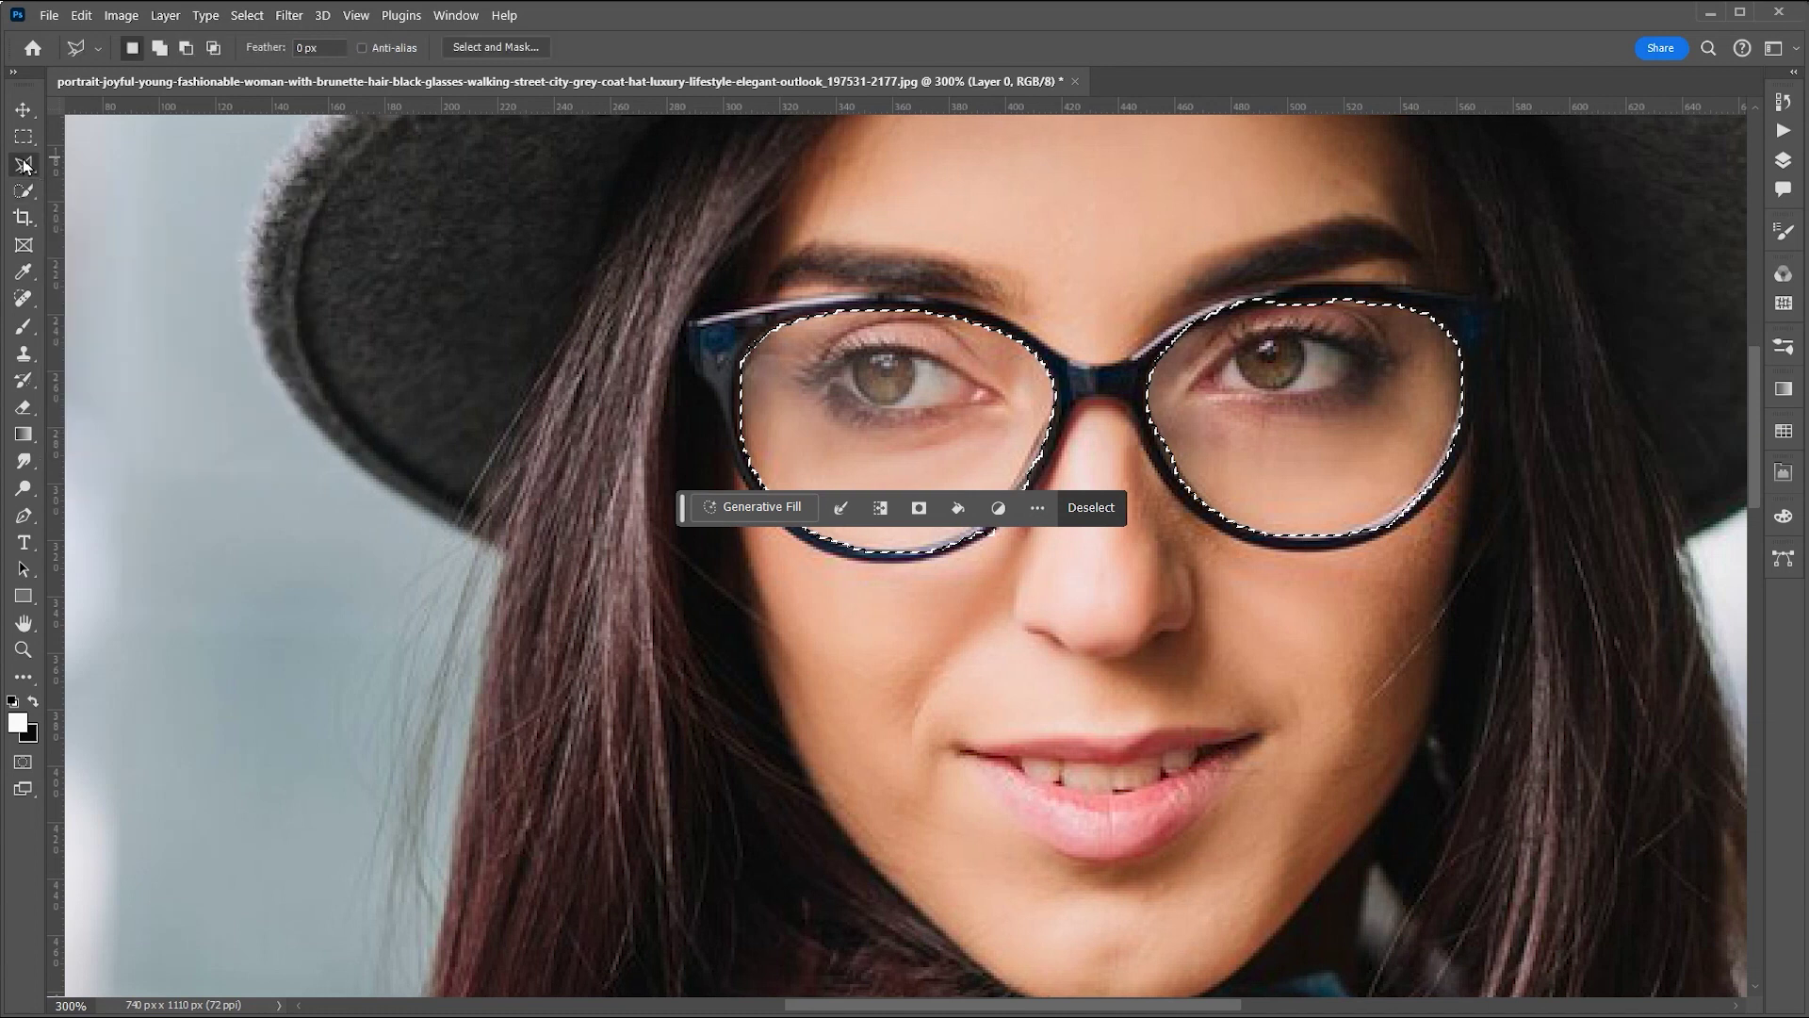
click(108, 162)
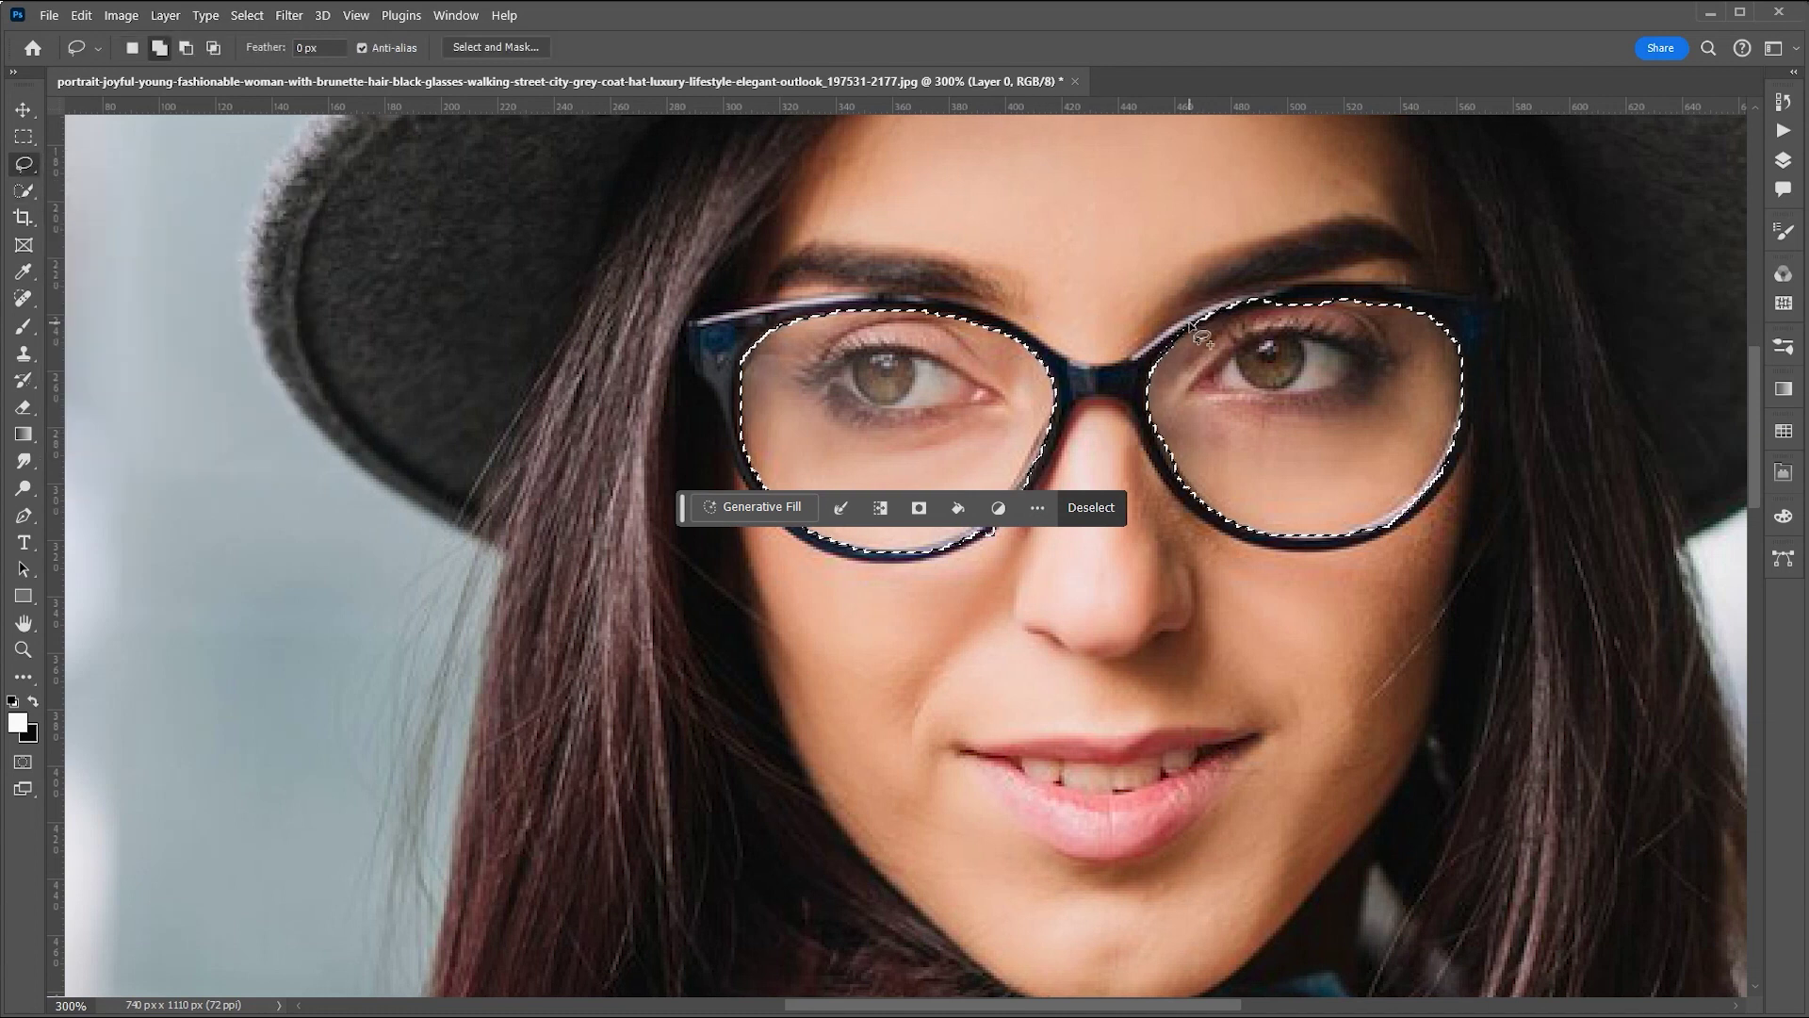
key(alt)
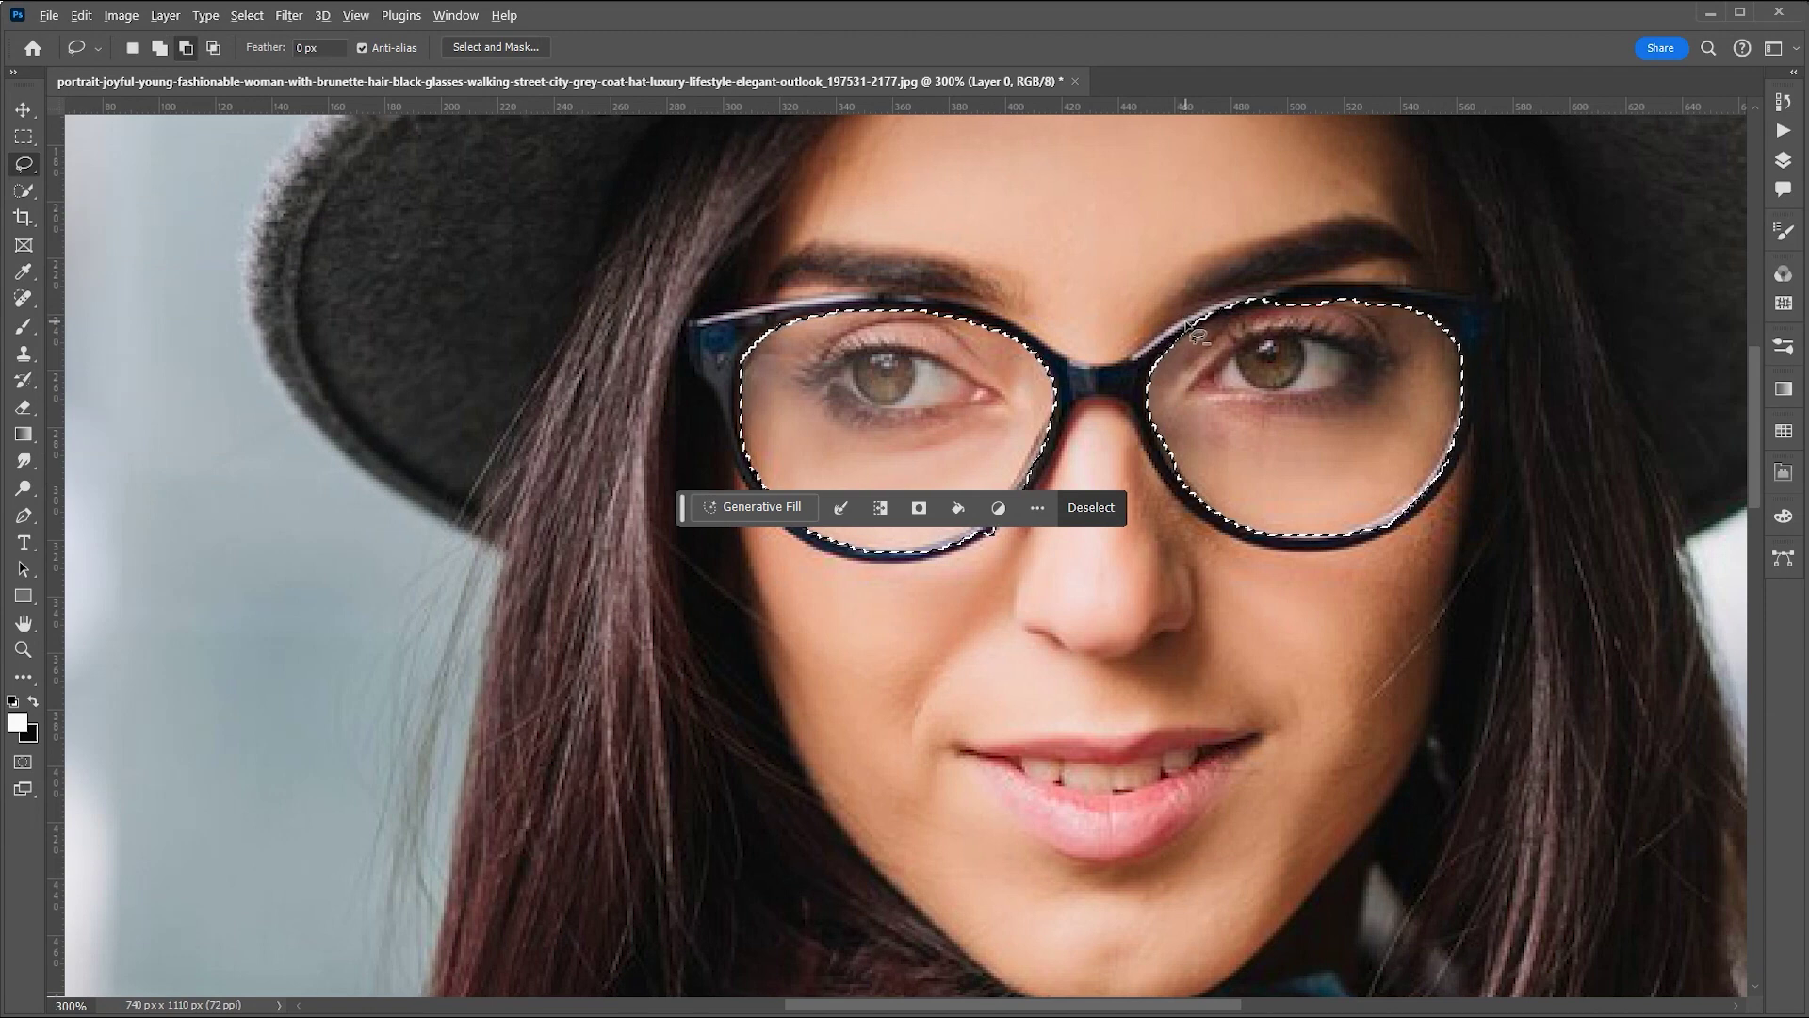
mouse_move(1197, 325)
mouse_down()
mouse_move(1266, 307)
mouse_move(1215, 309)
mouse_up()
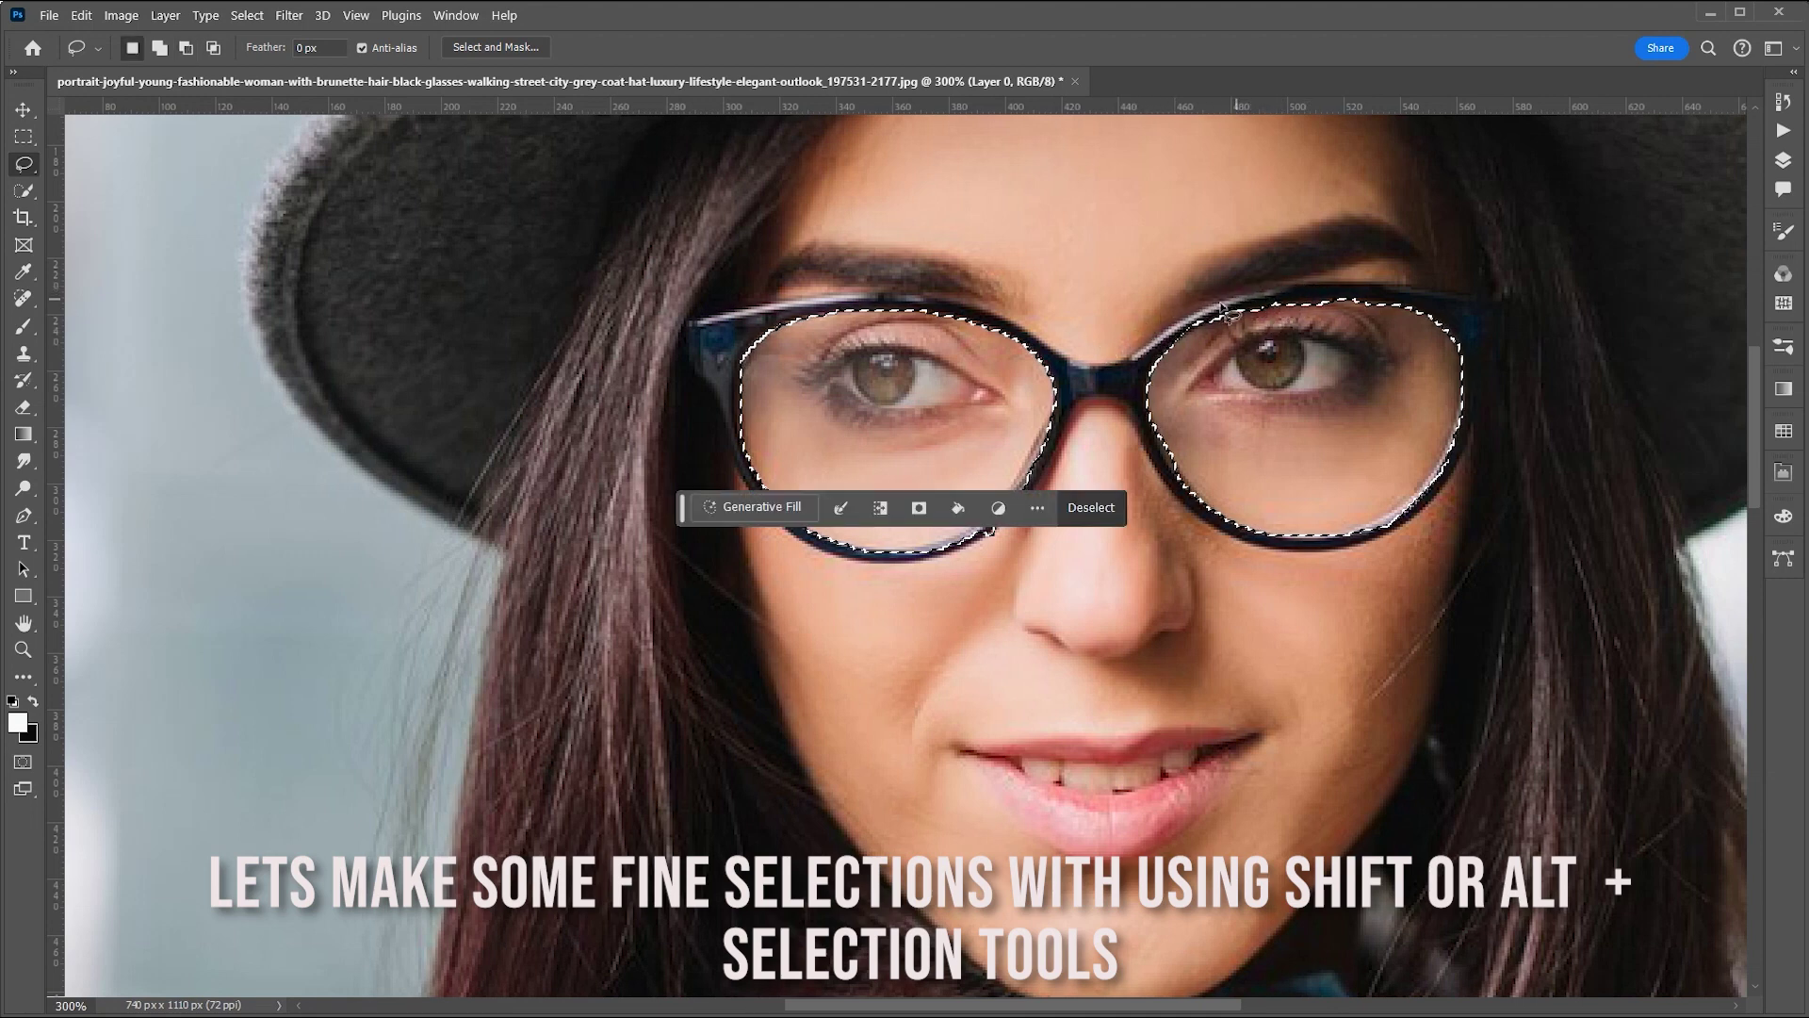
- Subtract four slivers of the top rim from the right lens selection with Alt-lasso drags
key(alt)
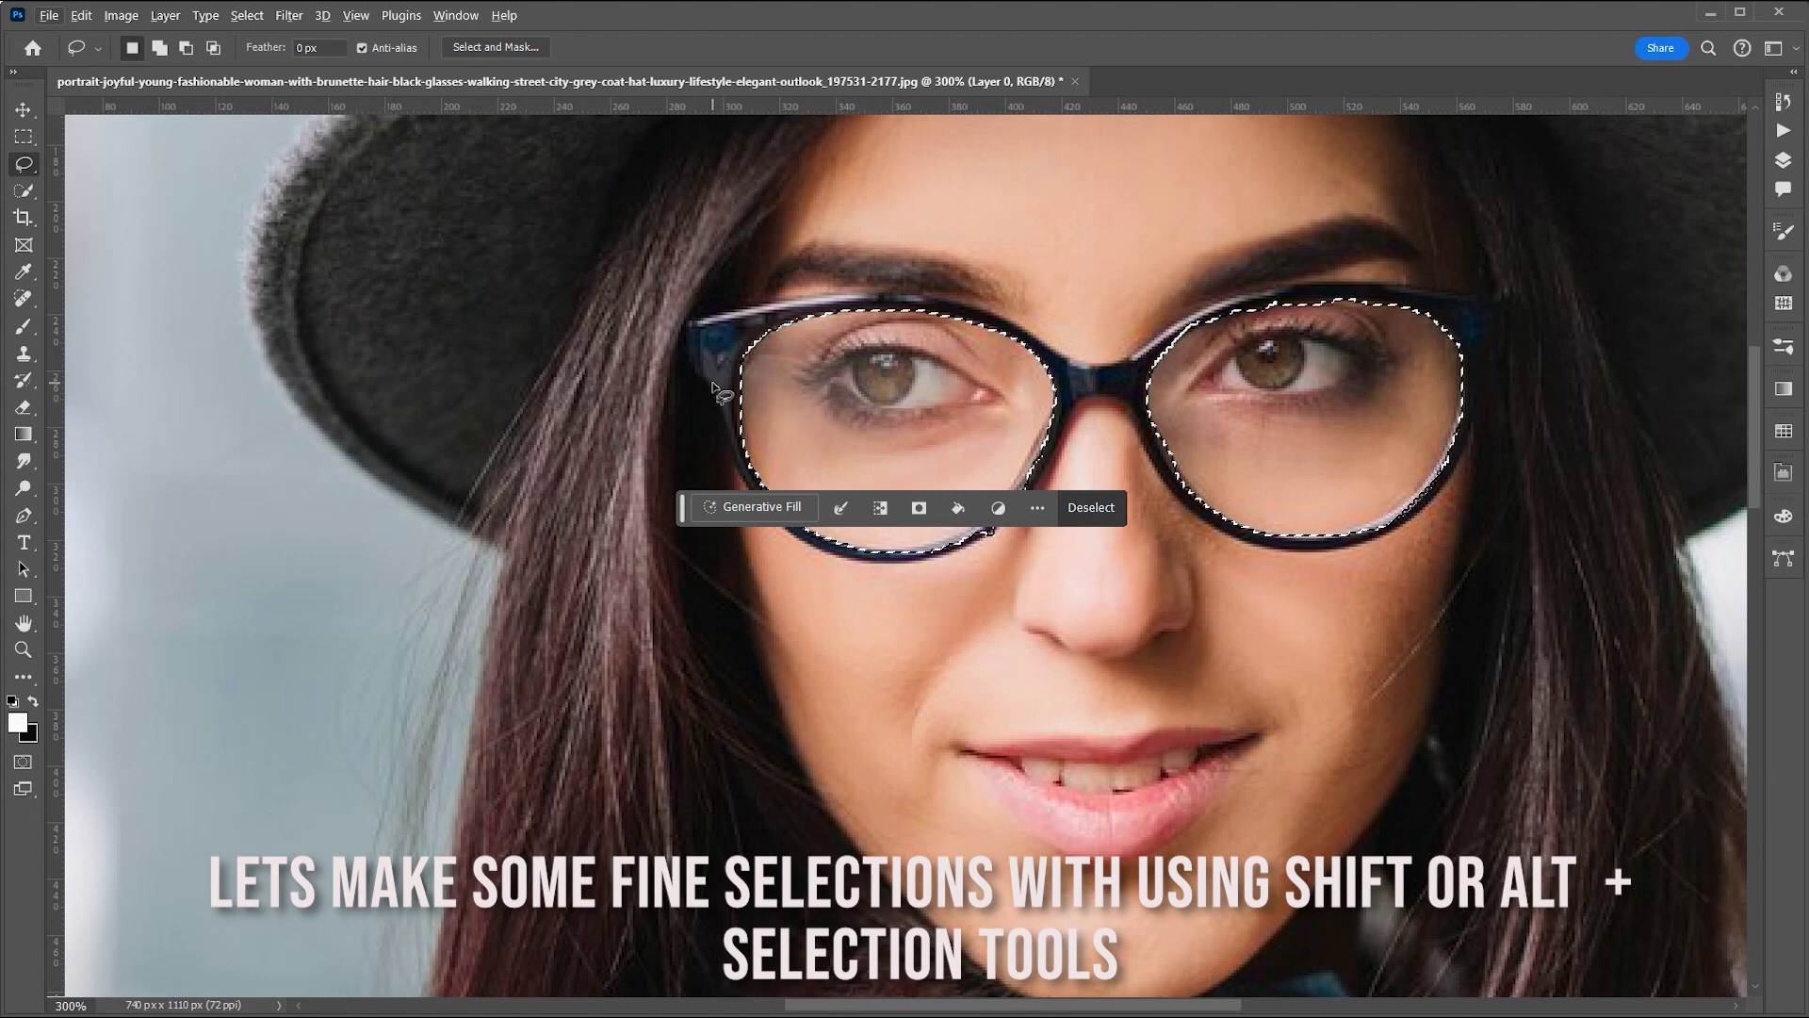
key(alt)
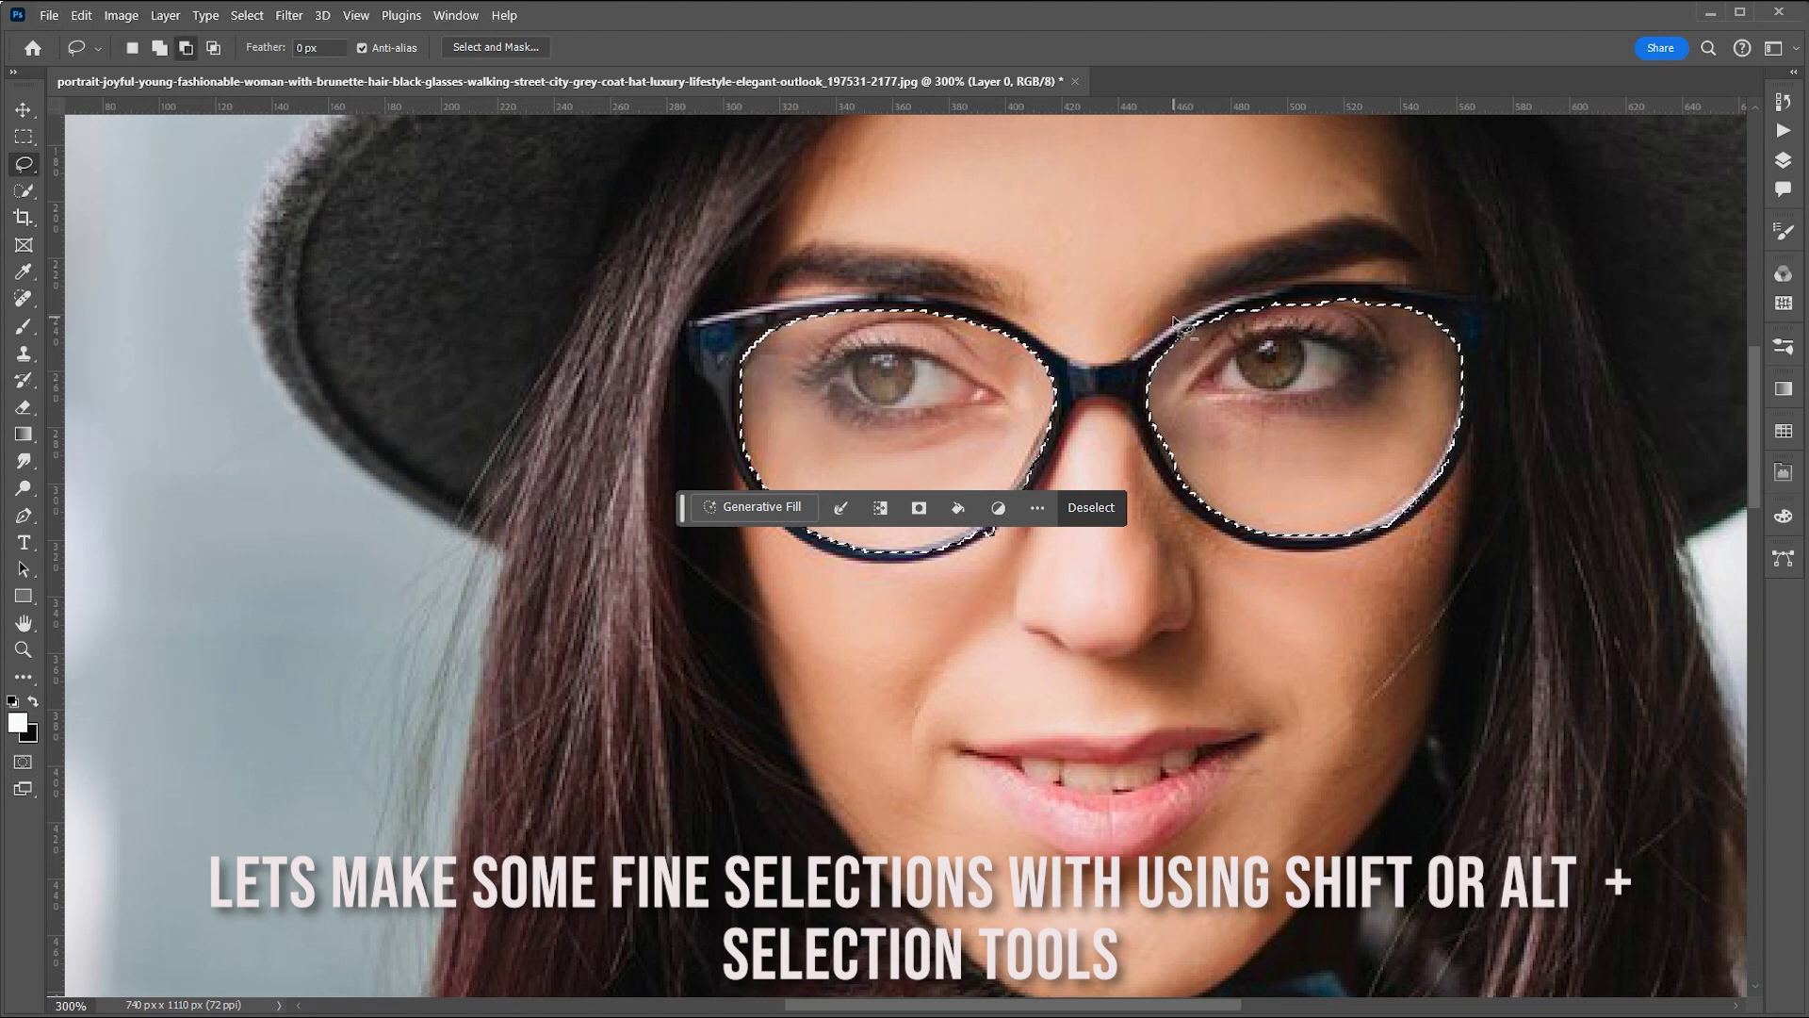
drag(1177, 325, 1182, 323)
key(alt)
drag(1326, 292, 1363, 303)
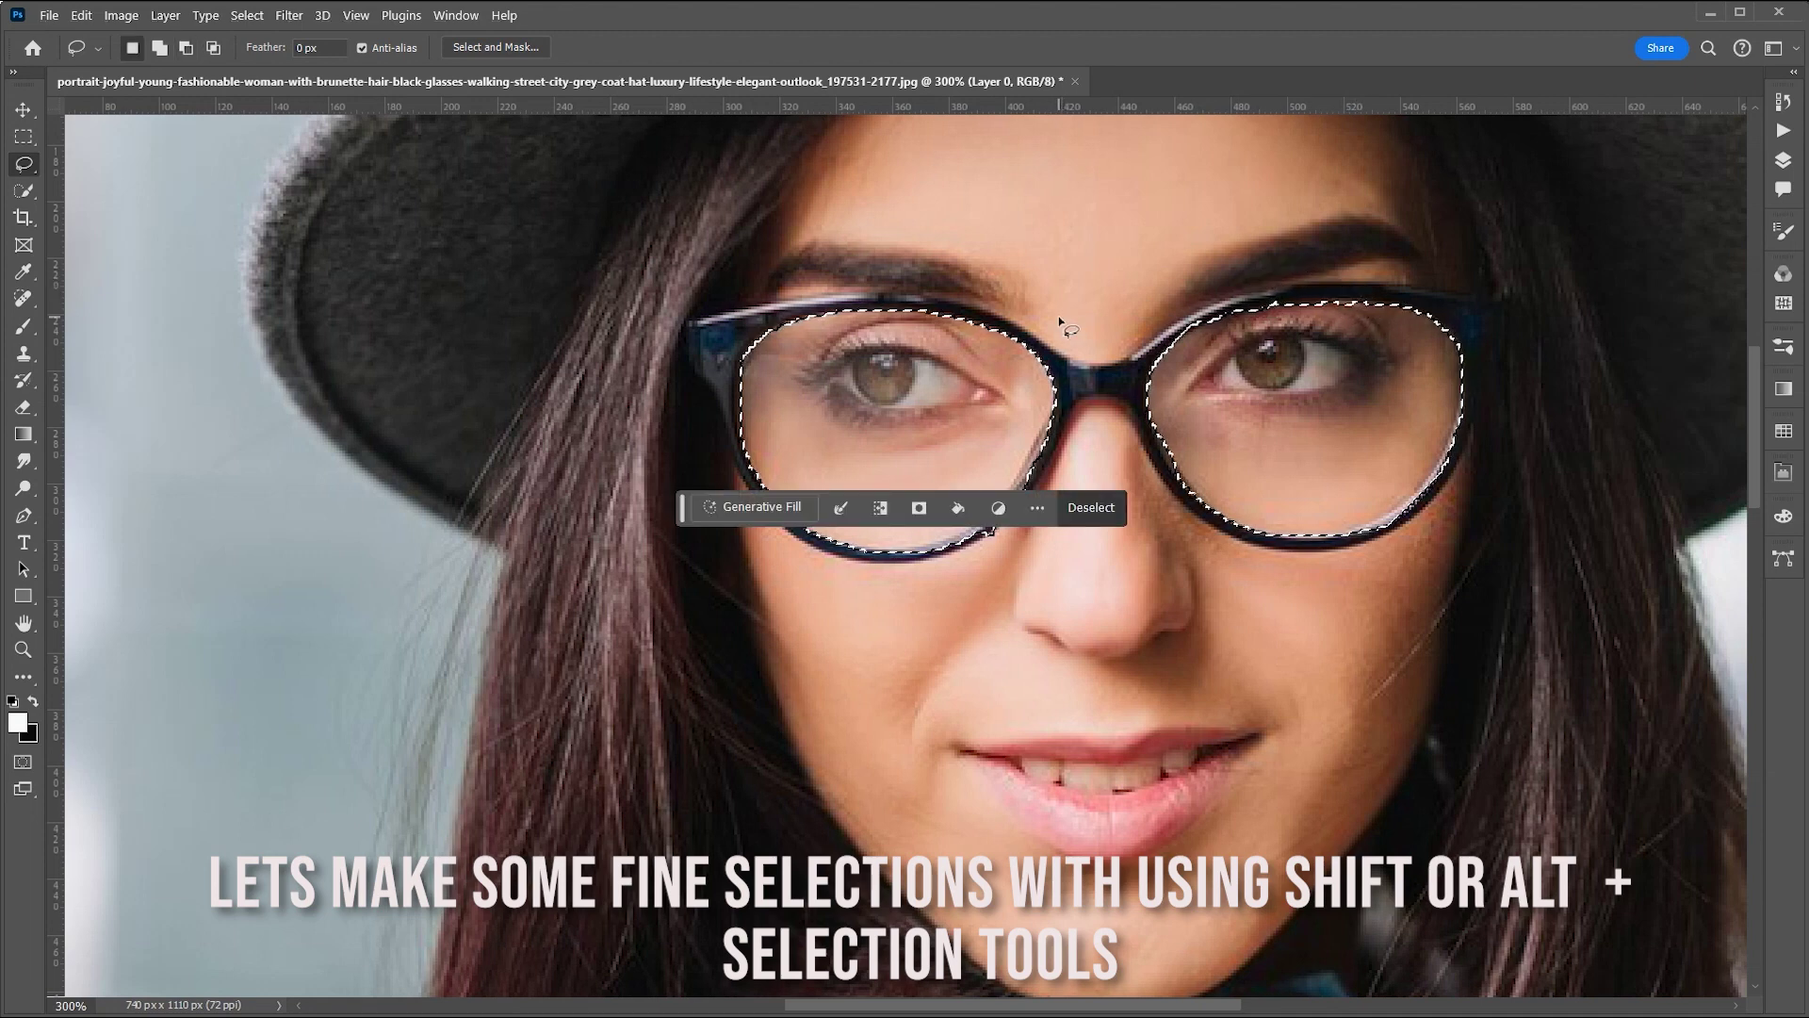
key(alt)
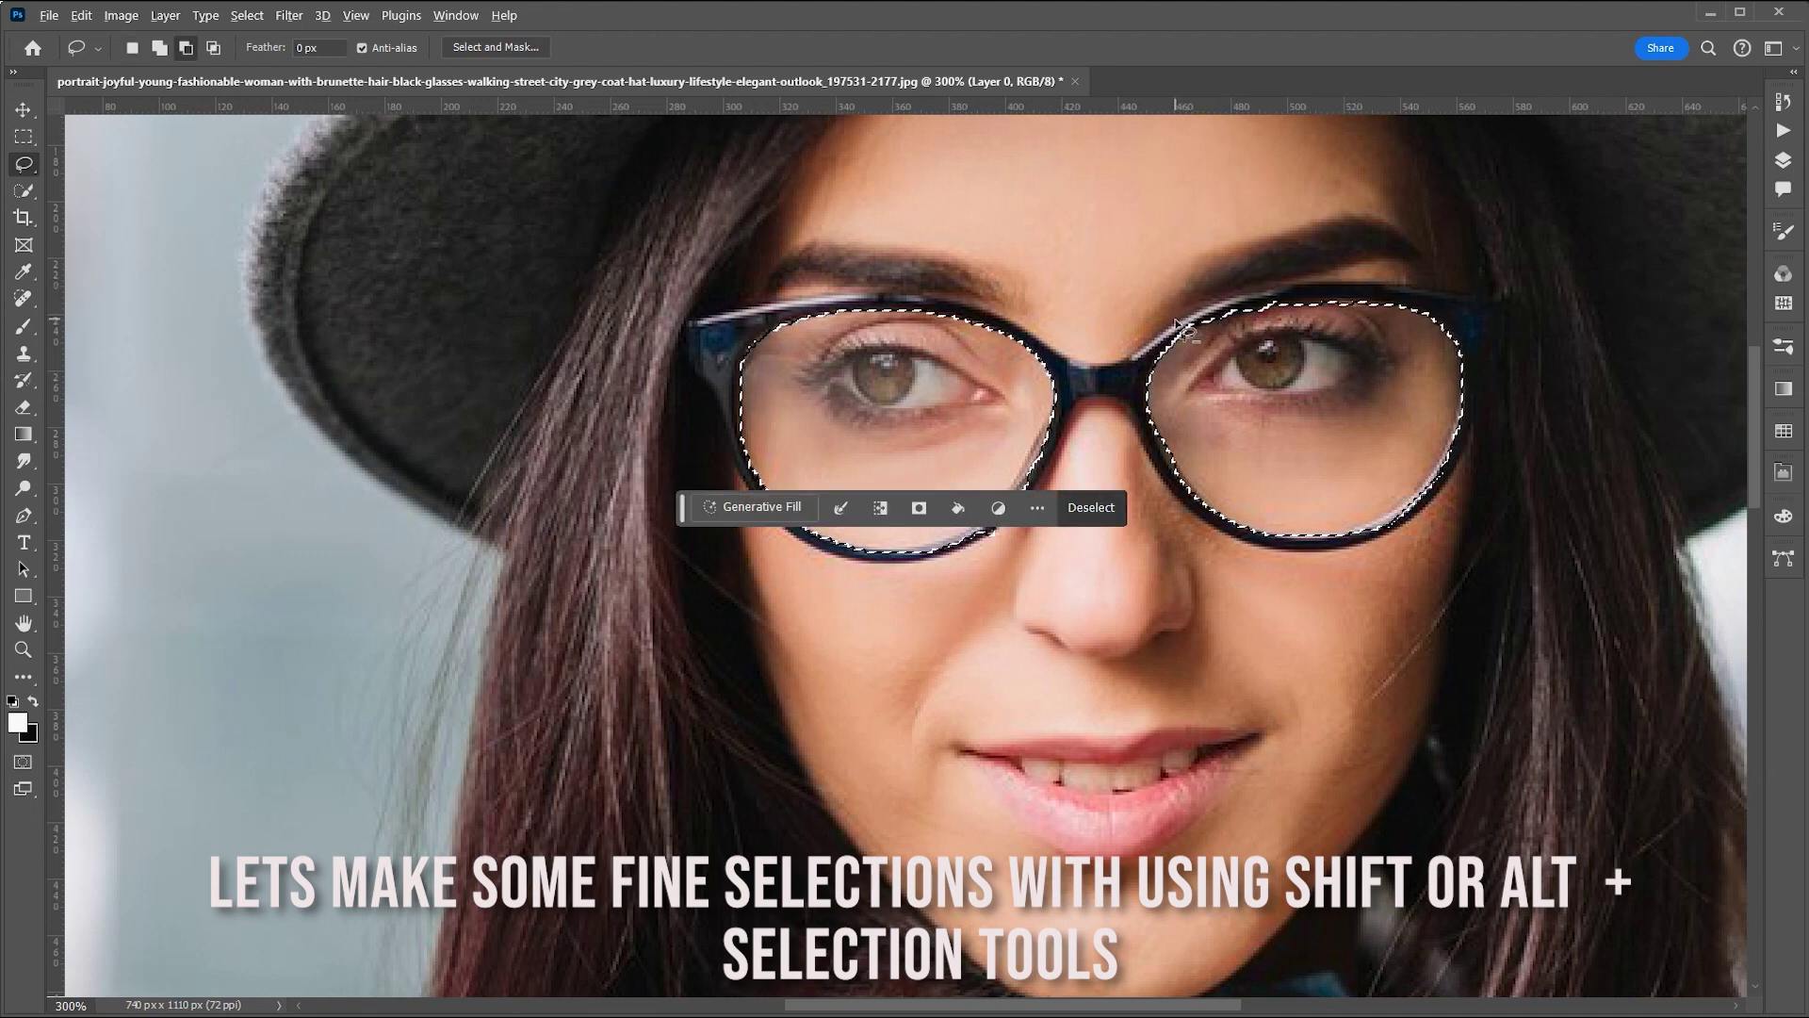
mouse_move(1178, 323)
mouse_down()
mouse_move(1190, 312)
mouse_move(1163, 341)
mouse_up()
key(alt)
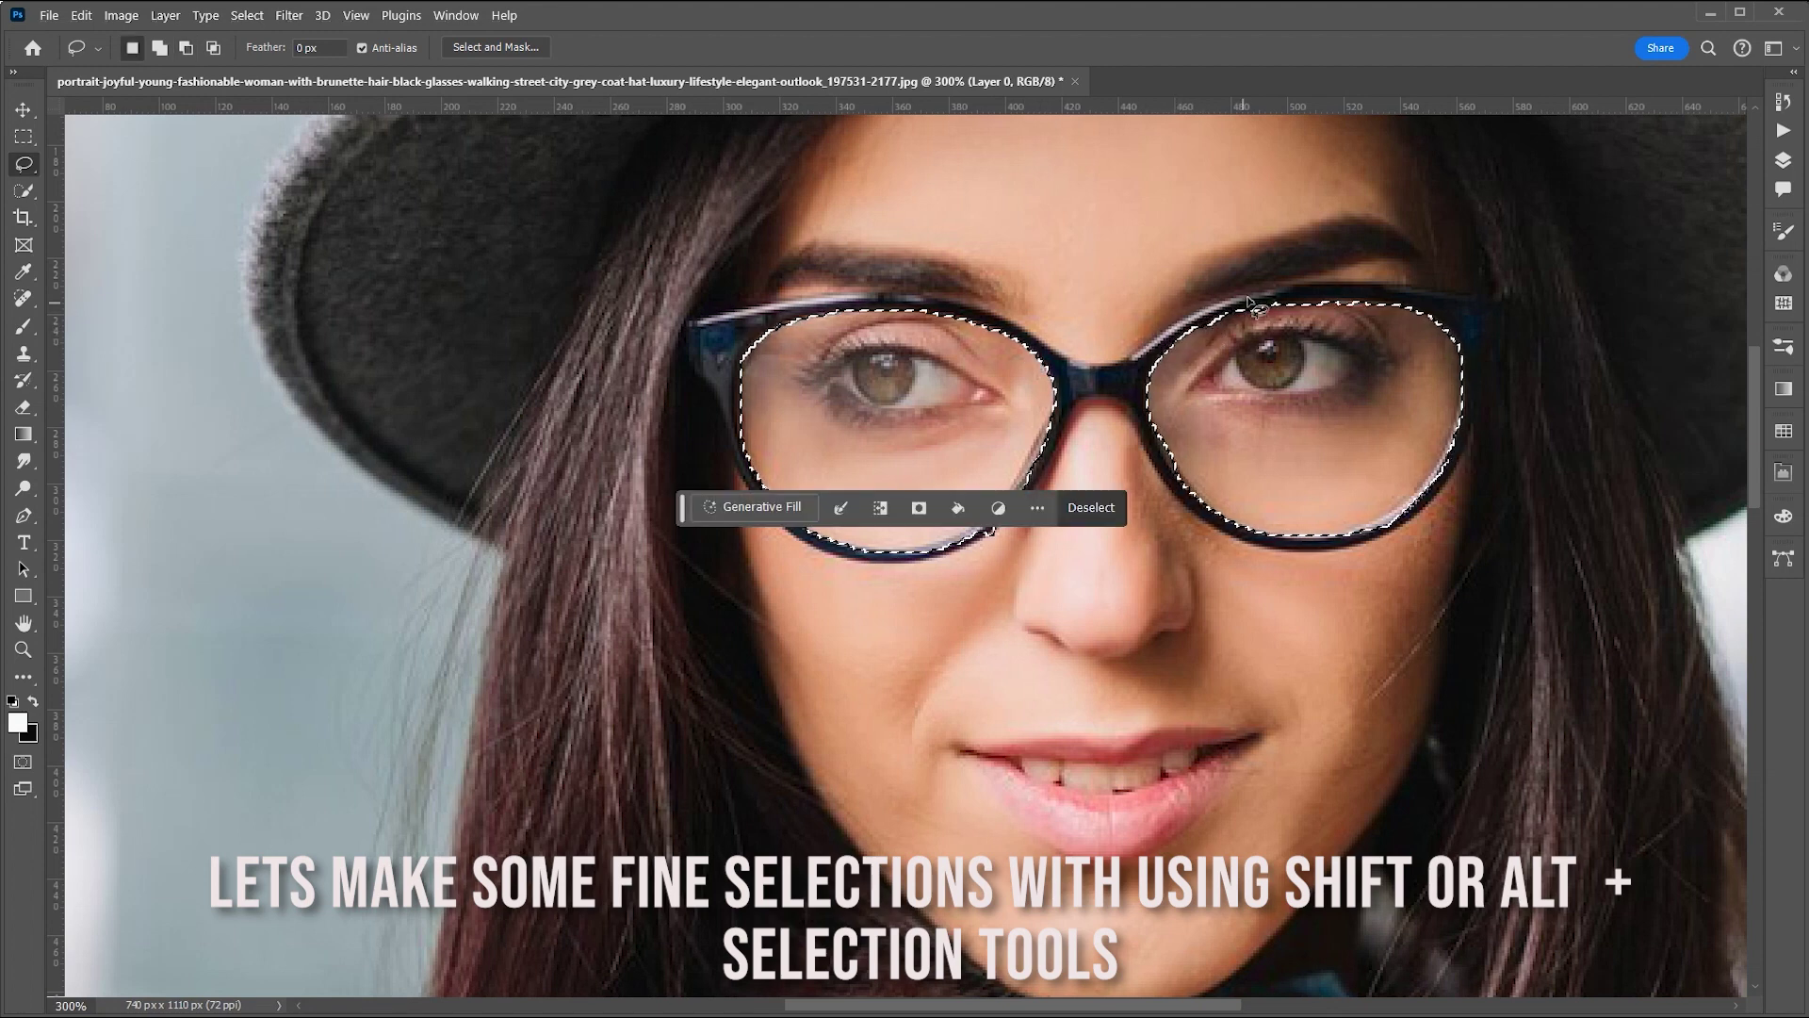
key(alt)
drag(1251, 297, 1227, 299)
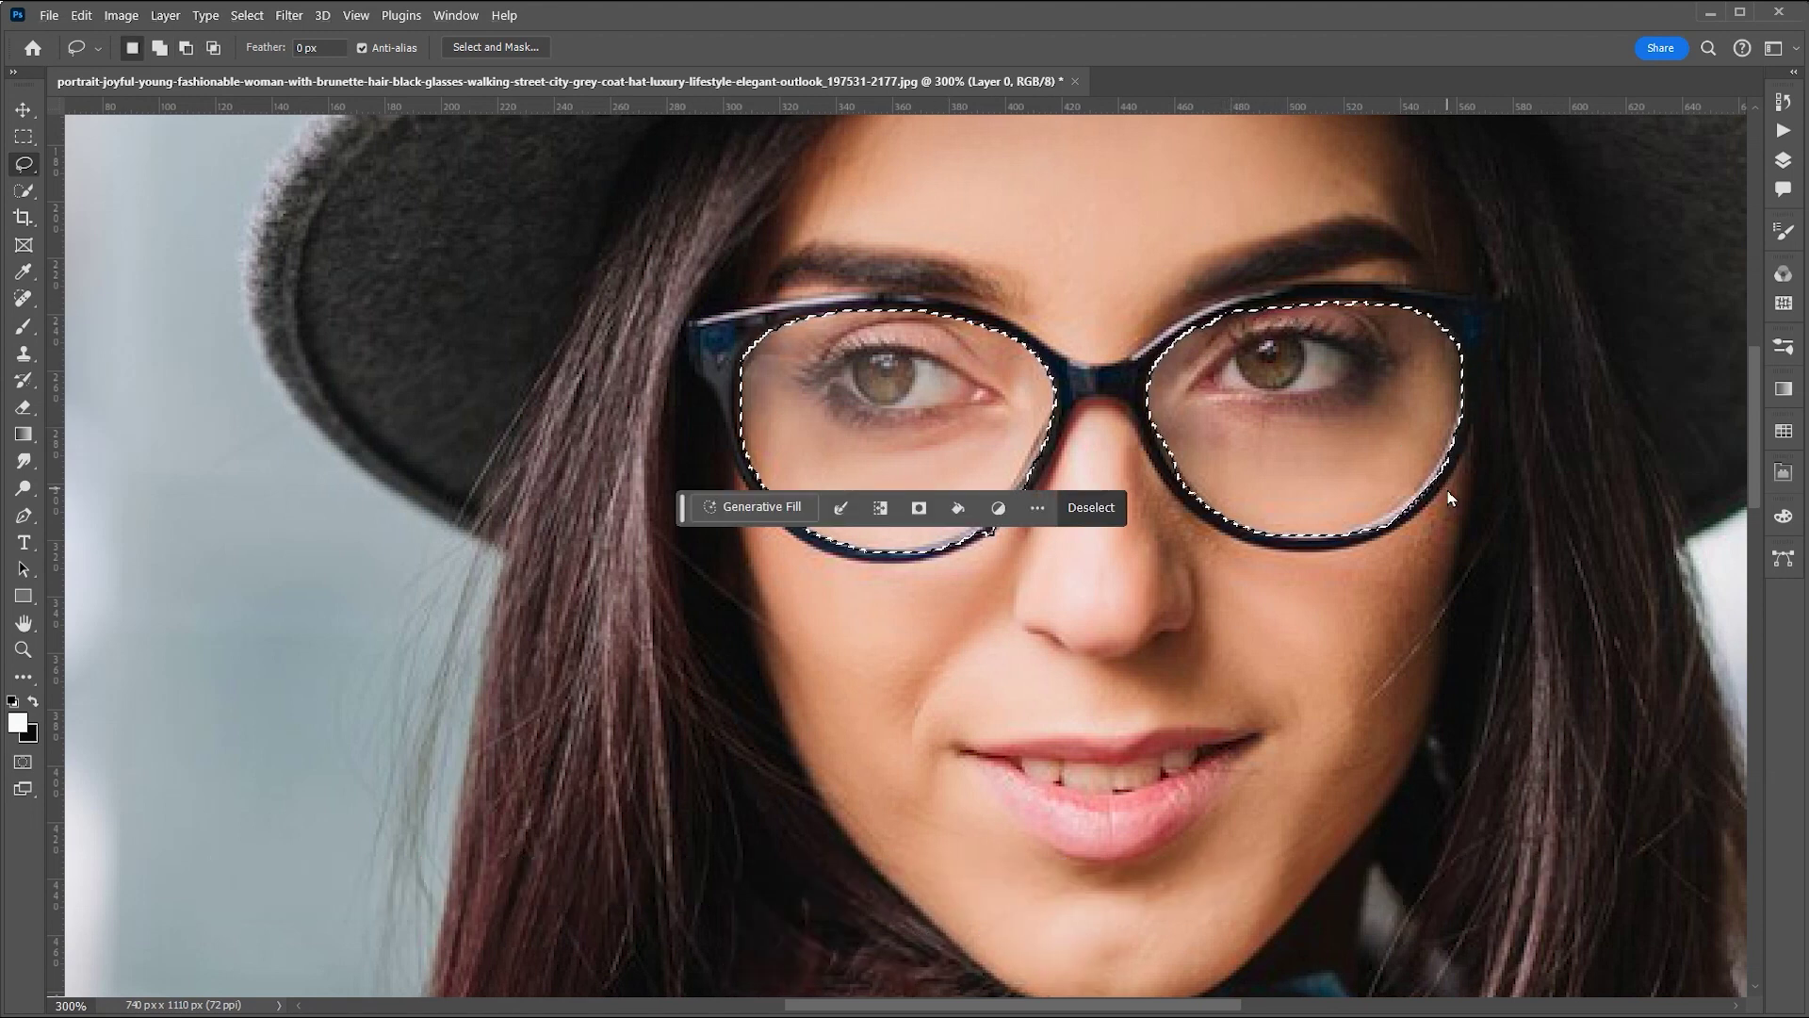
- At 500% zoom, move the task bar aside and subtract the right lens's lower frame edge
key(ctrl+plus)
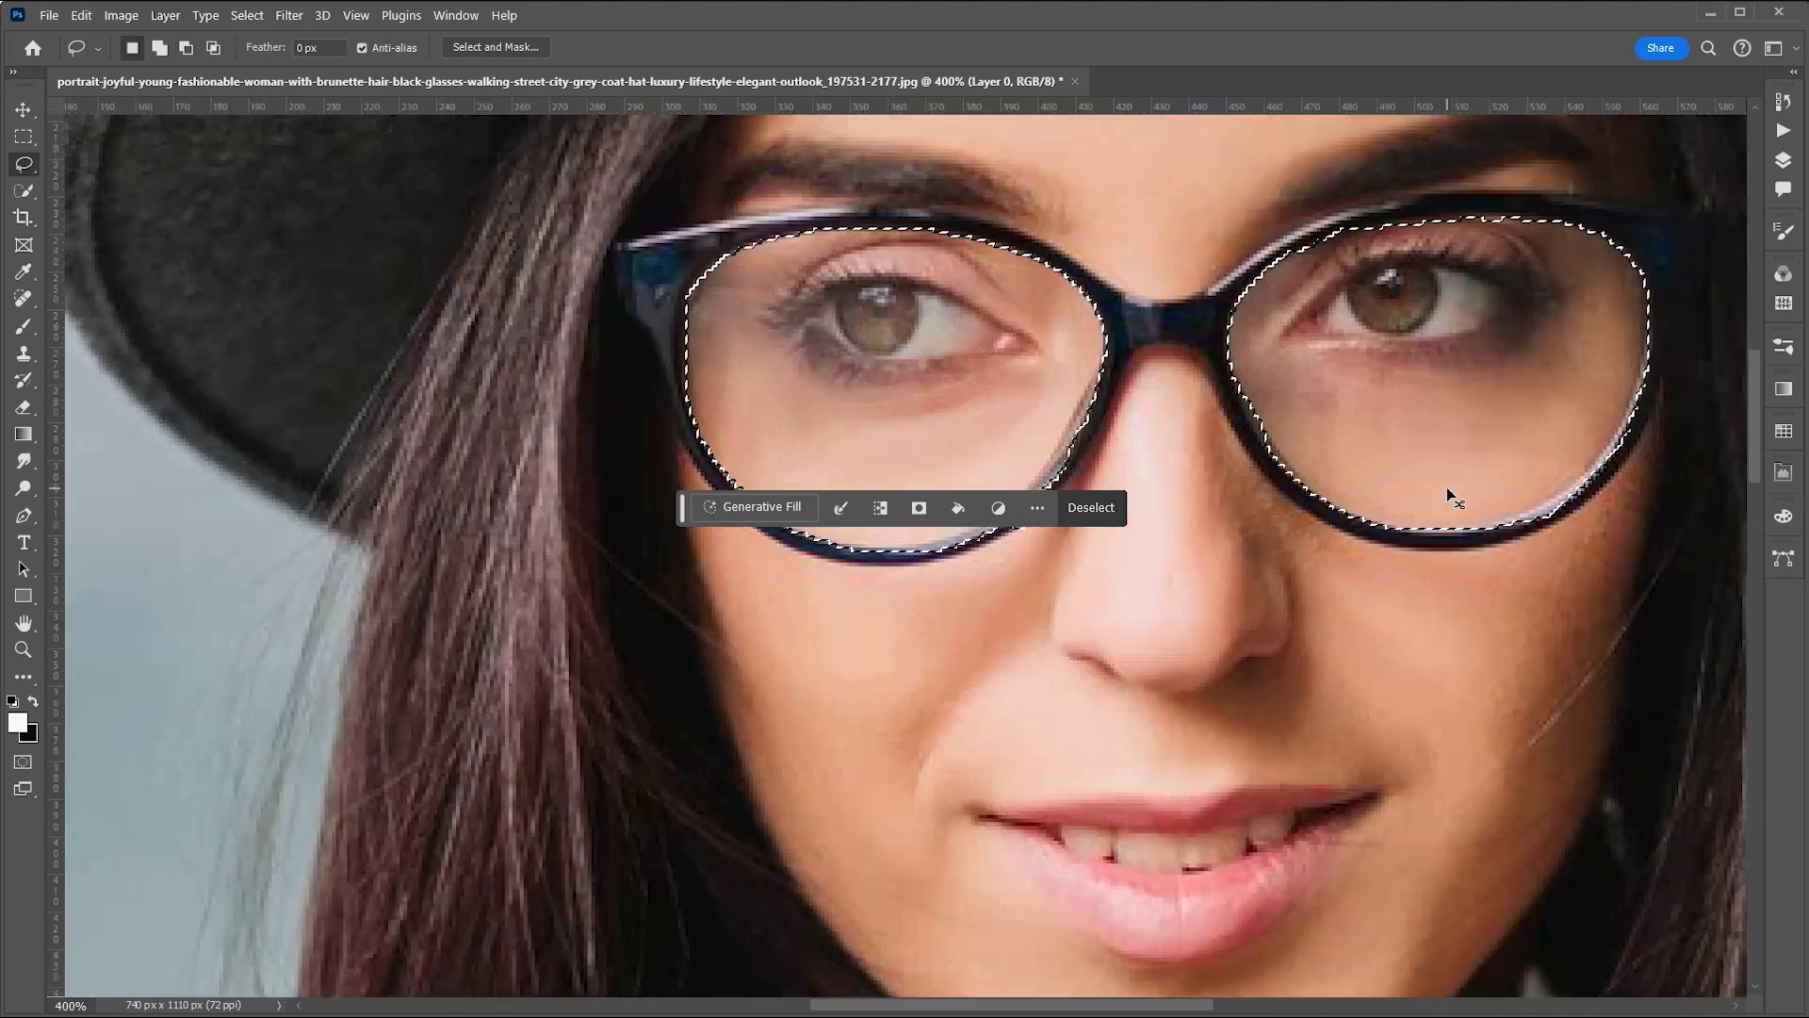
key(ctrl+plus)
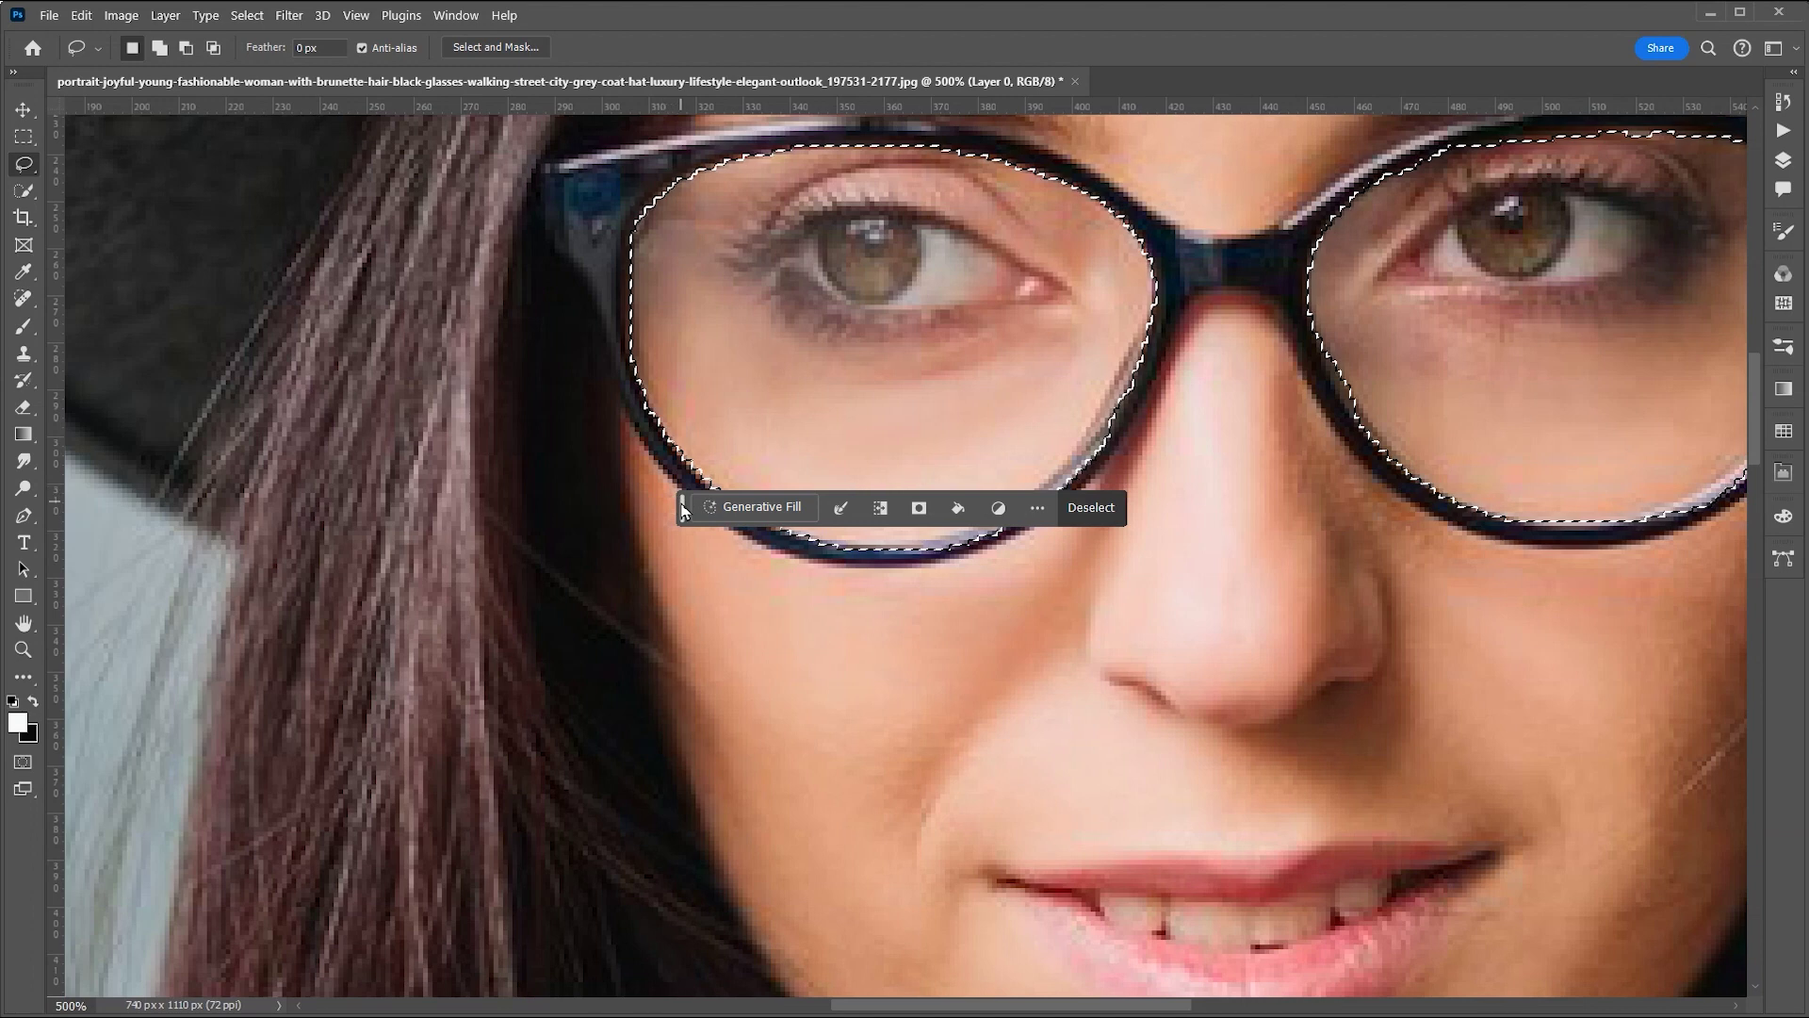
drag(681, 506, 703, 703)
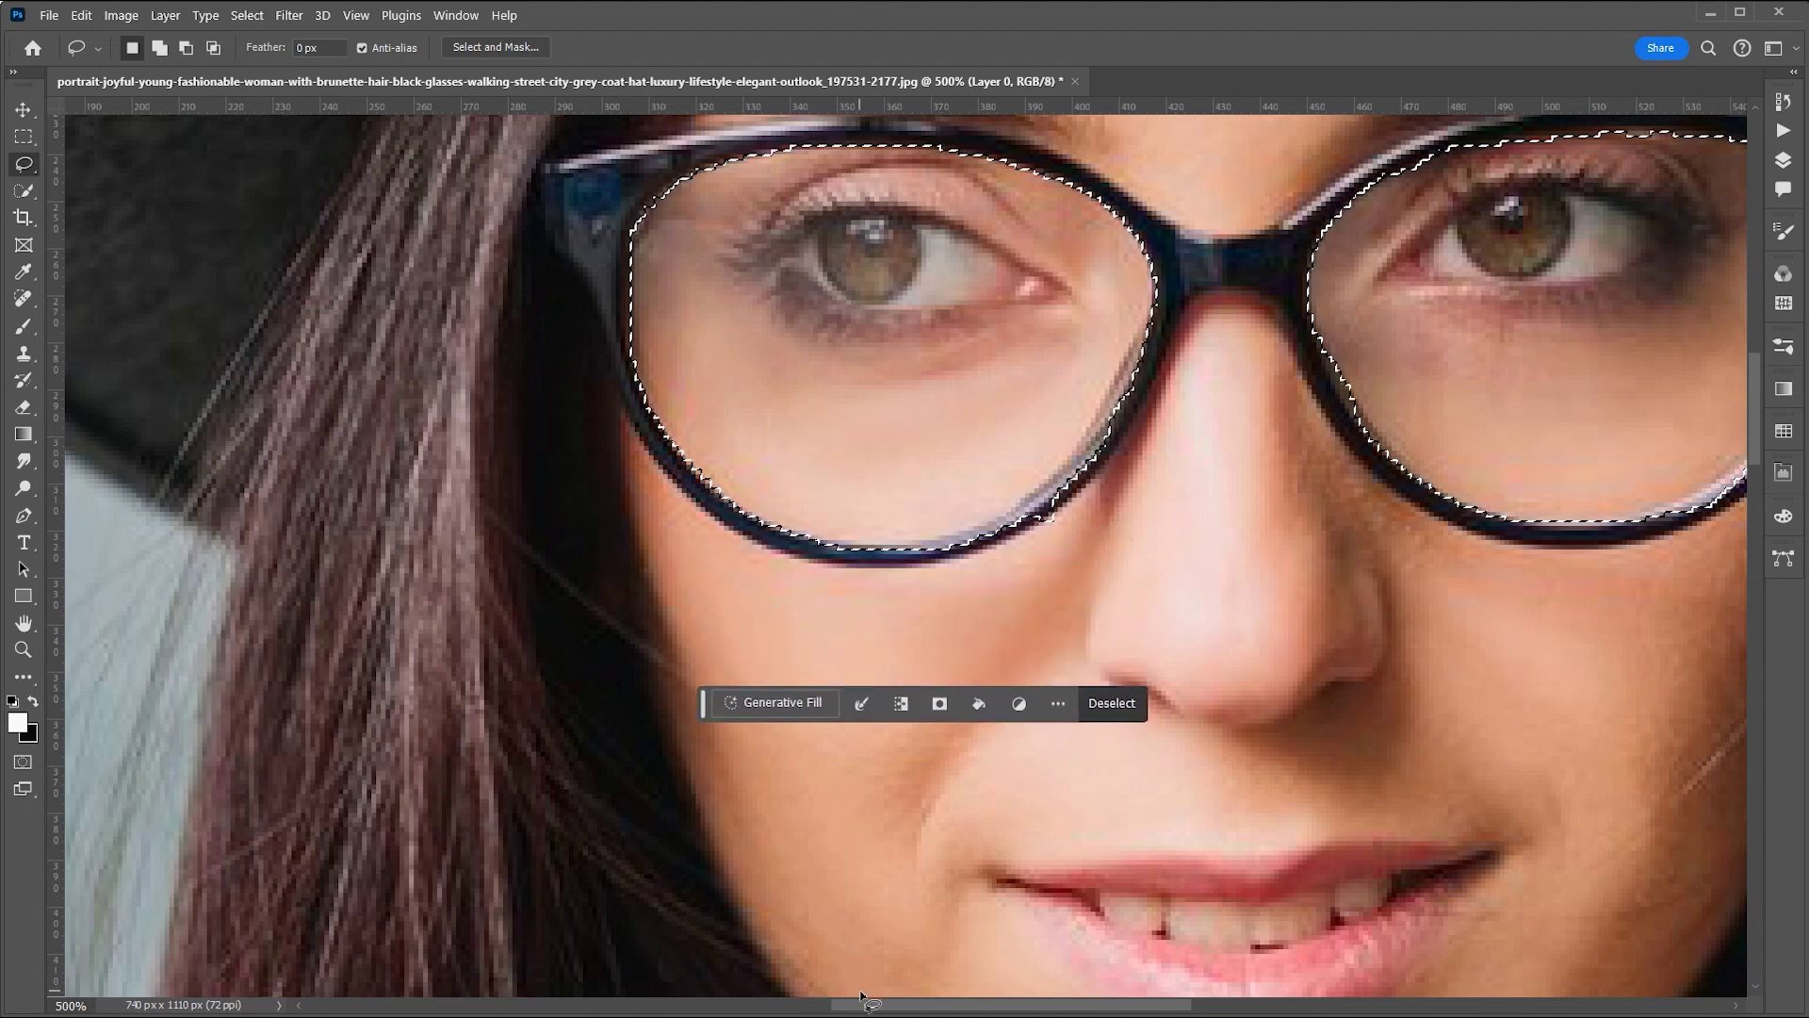
drag(869, 1005, 961, 1007)
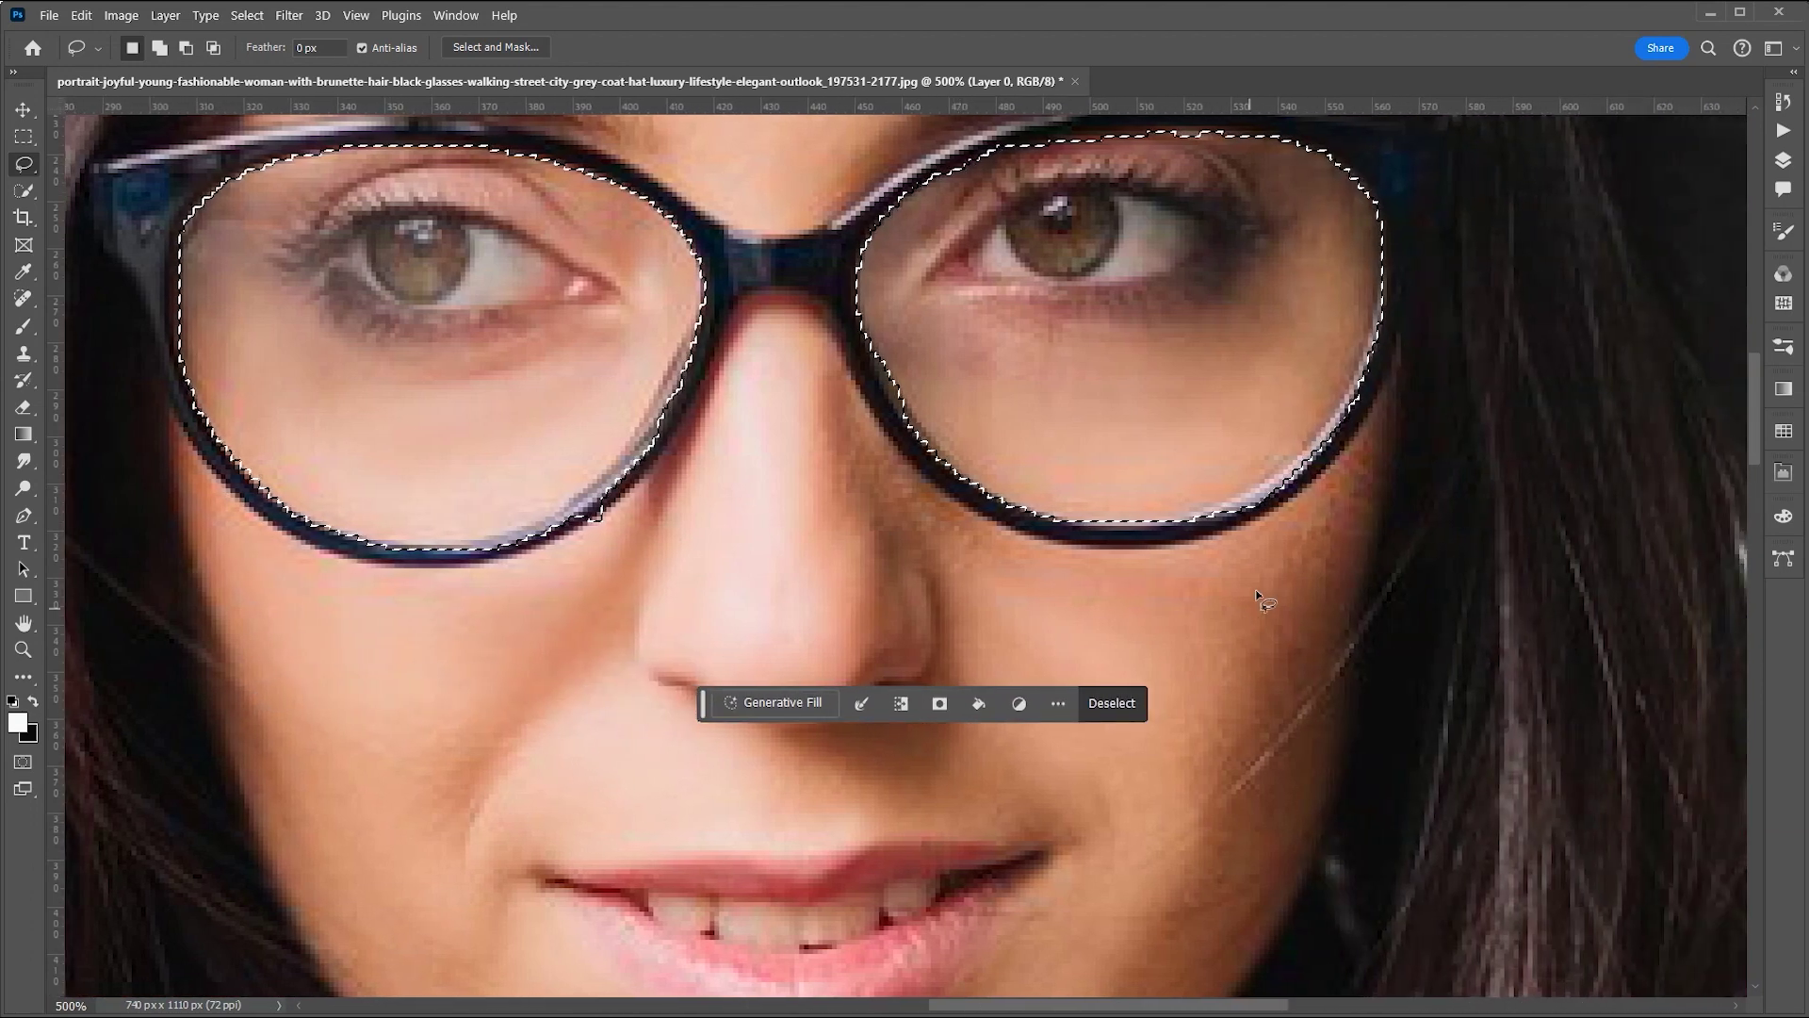
key(alt)
mouse_move(1242, 527)
mouse_down()
mouse_move(1280, 510)
mouse_move(1241, 535)
mouse_up()
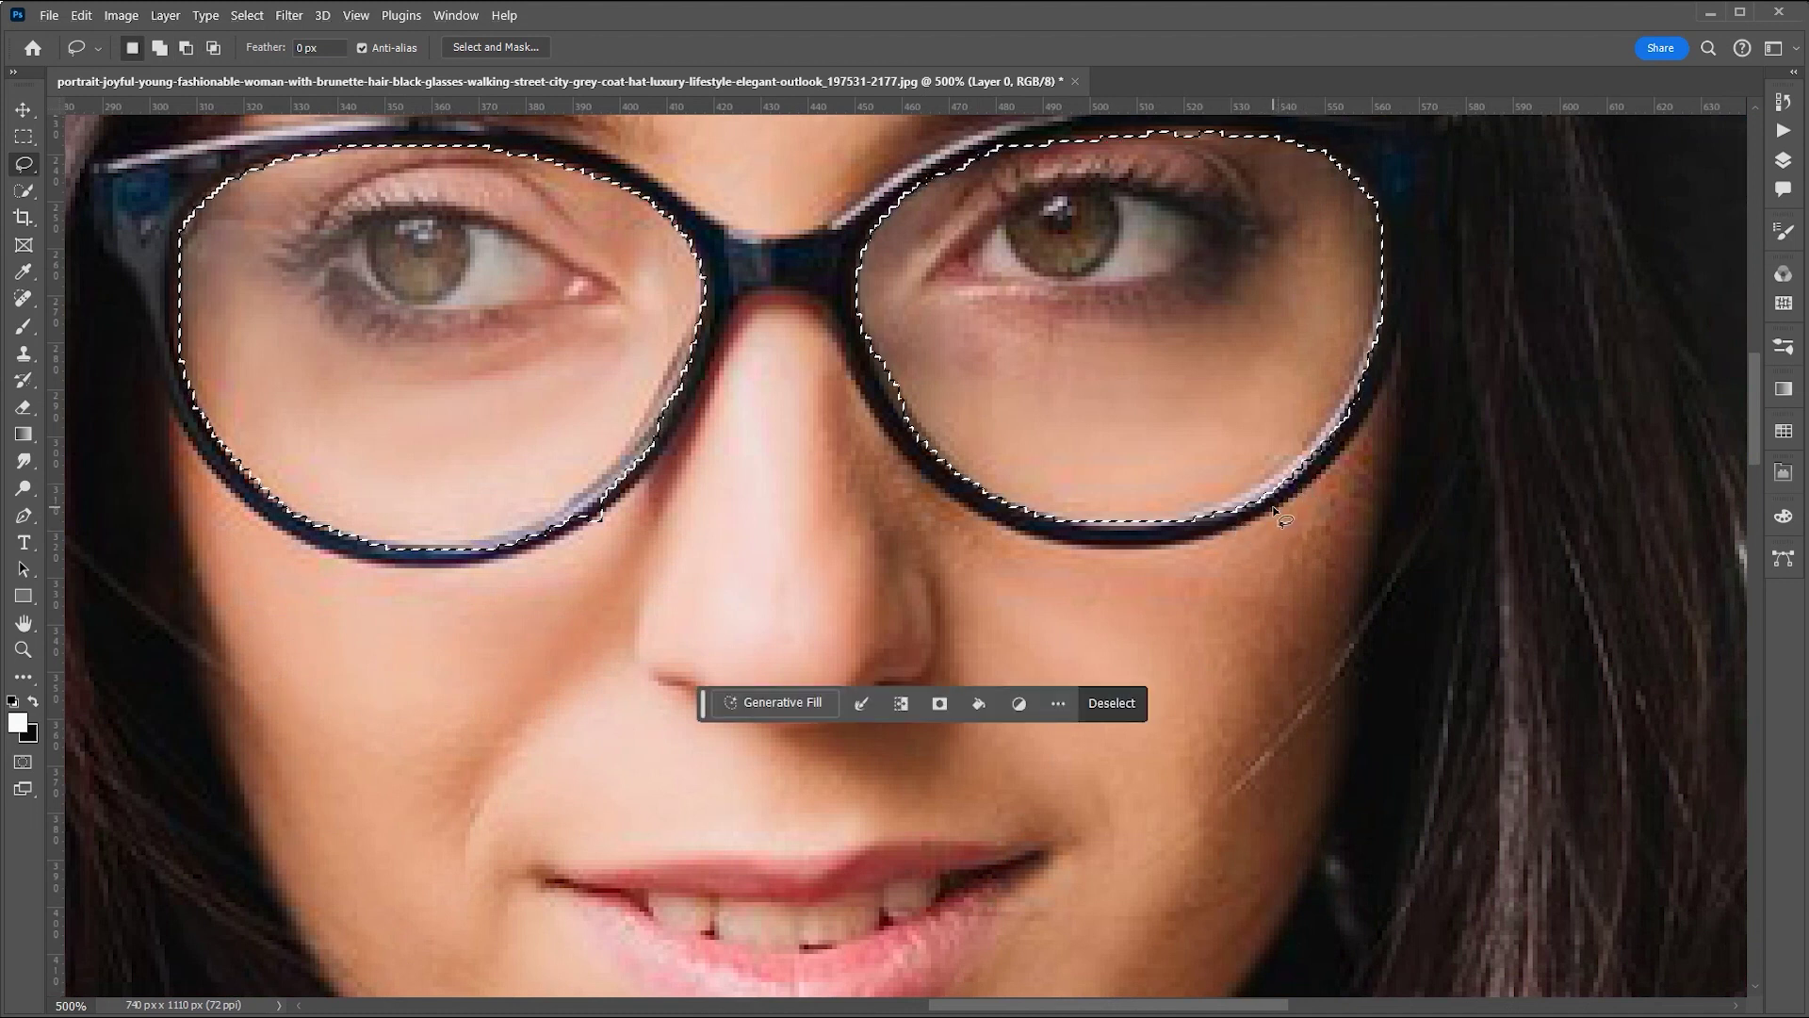
key(ctrl+minus)
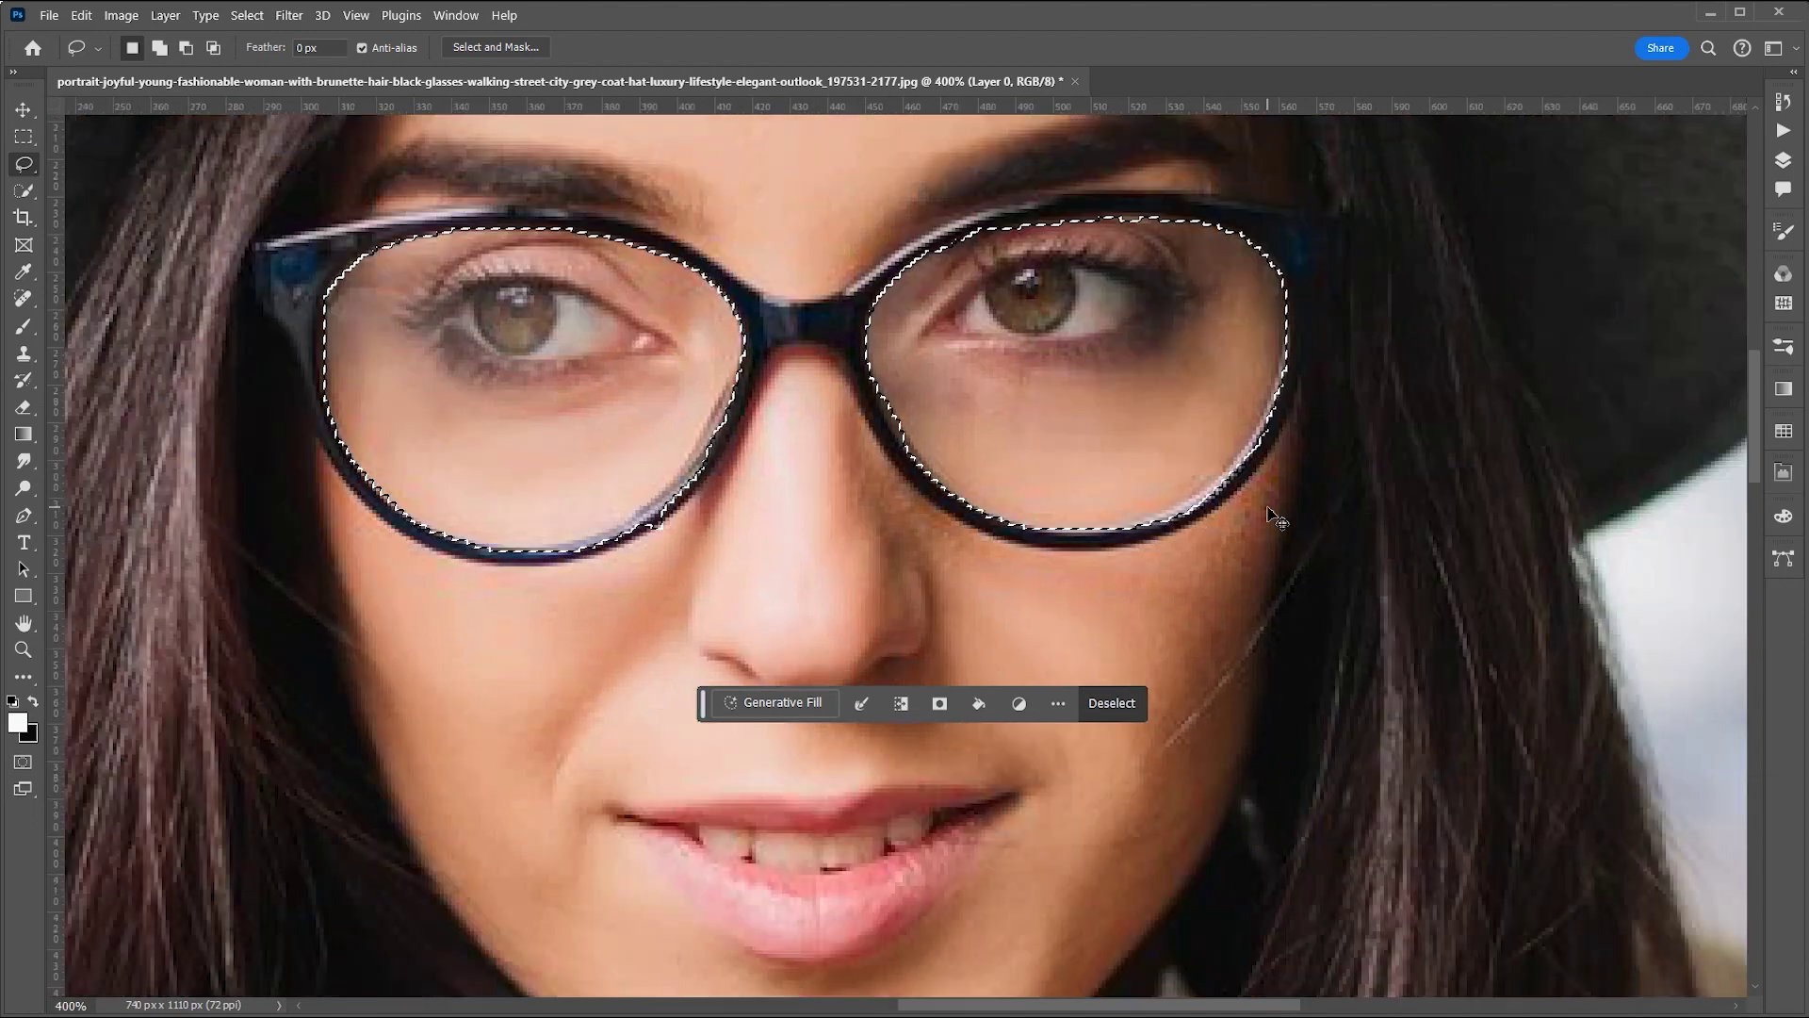
key(ctrl+minus)
key(ctrl+minus)
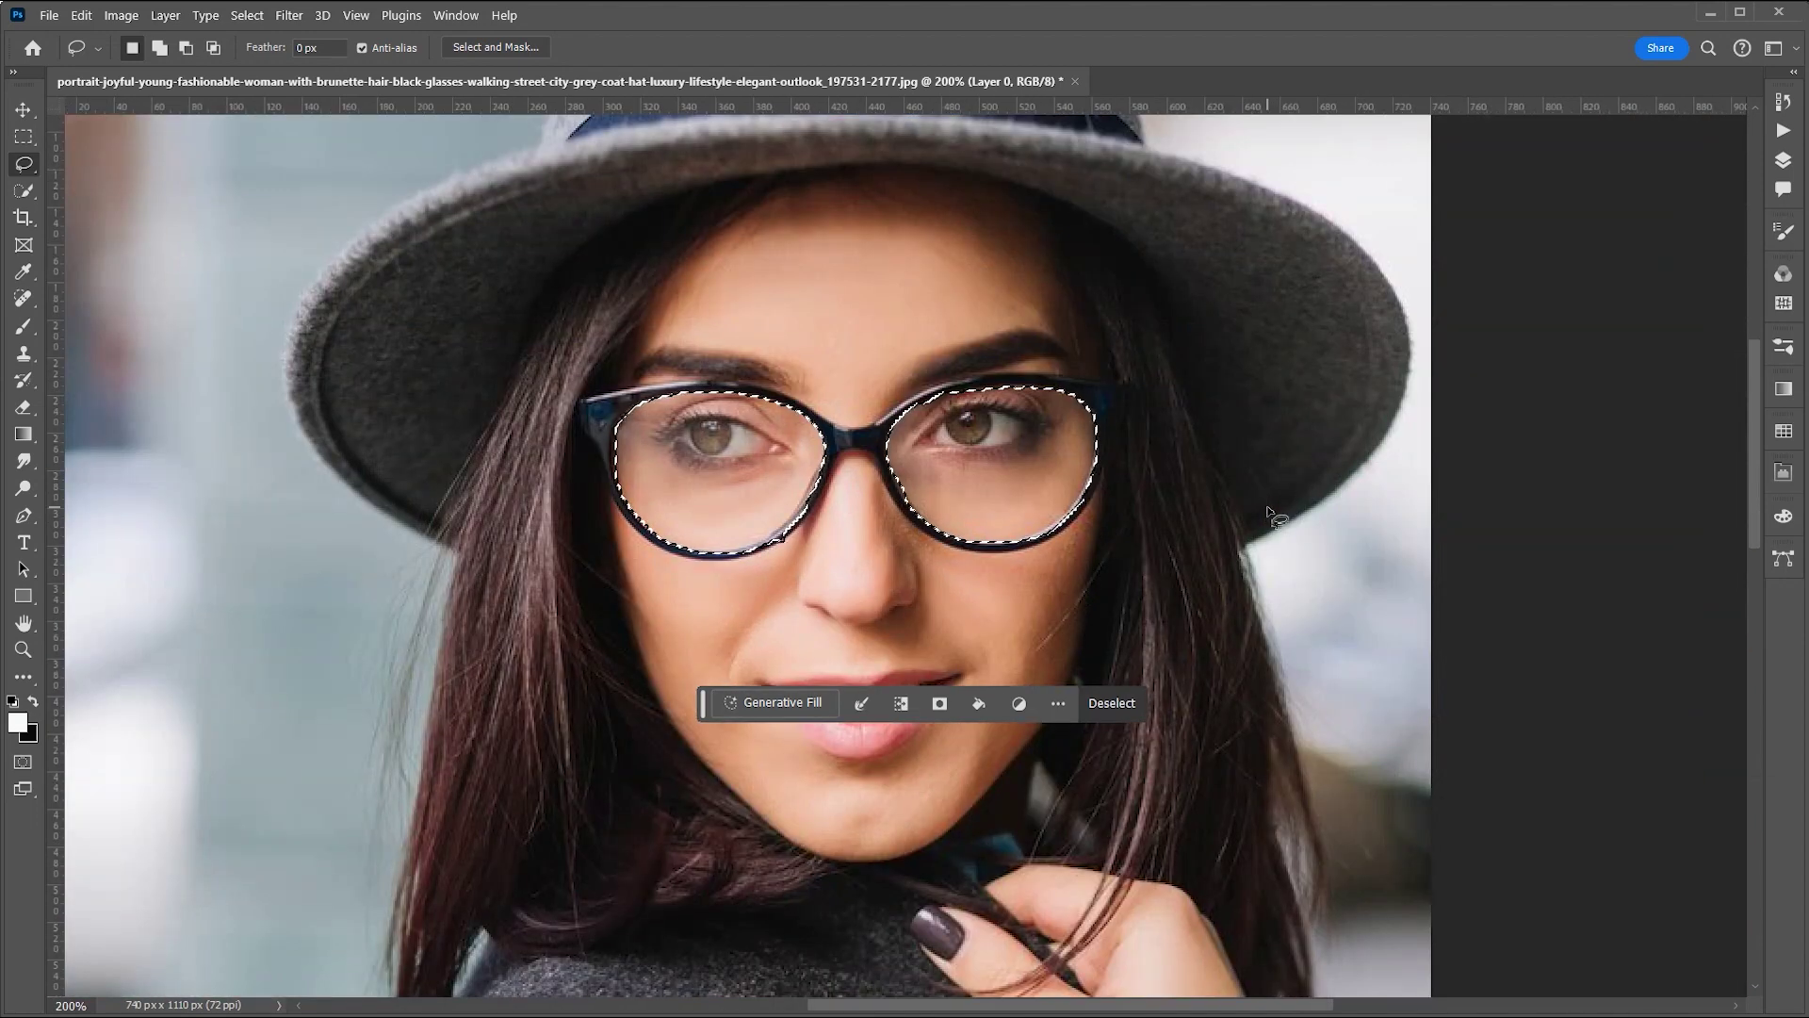
drag(1206, 1010, 1119, 1010)
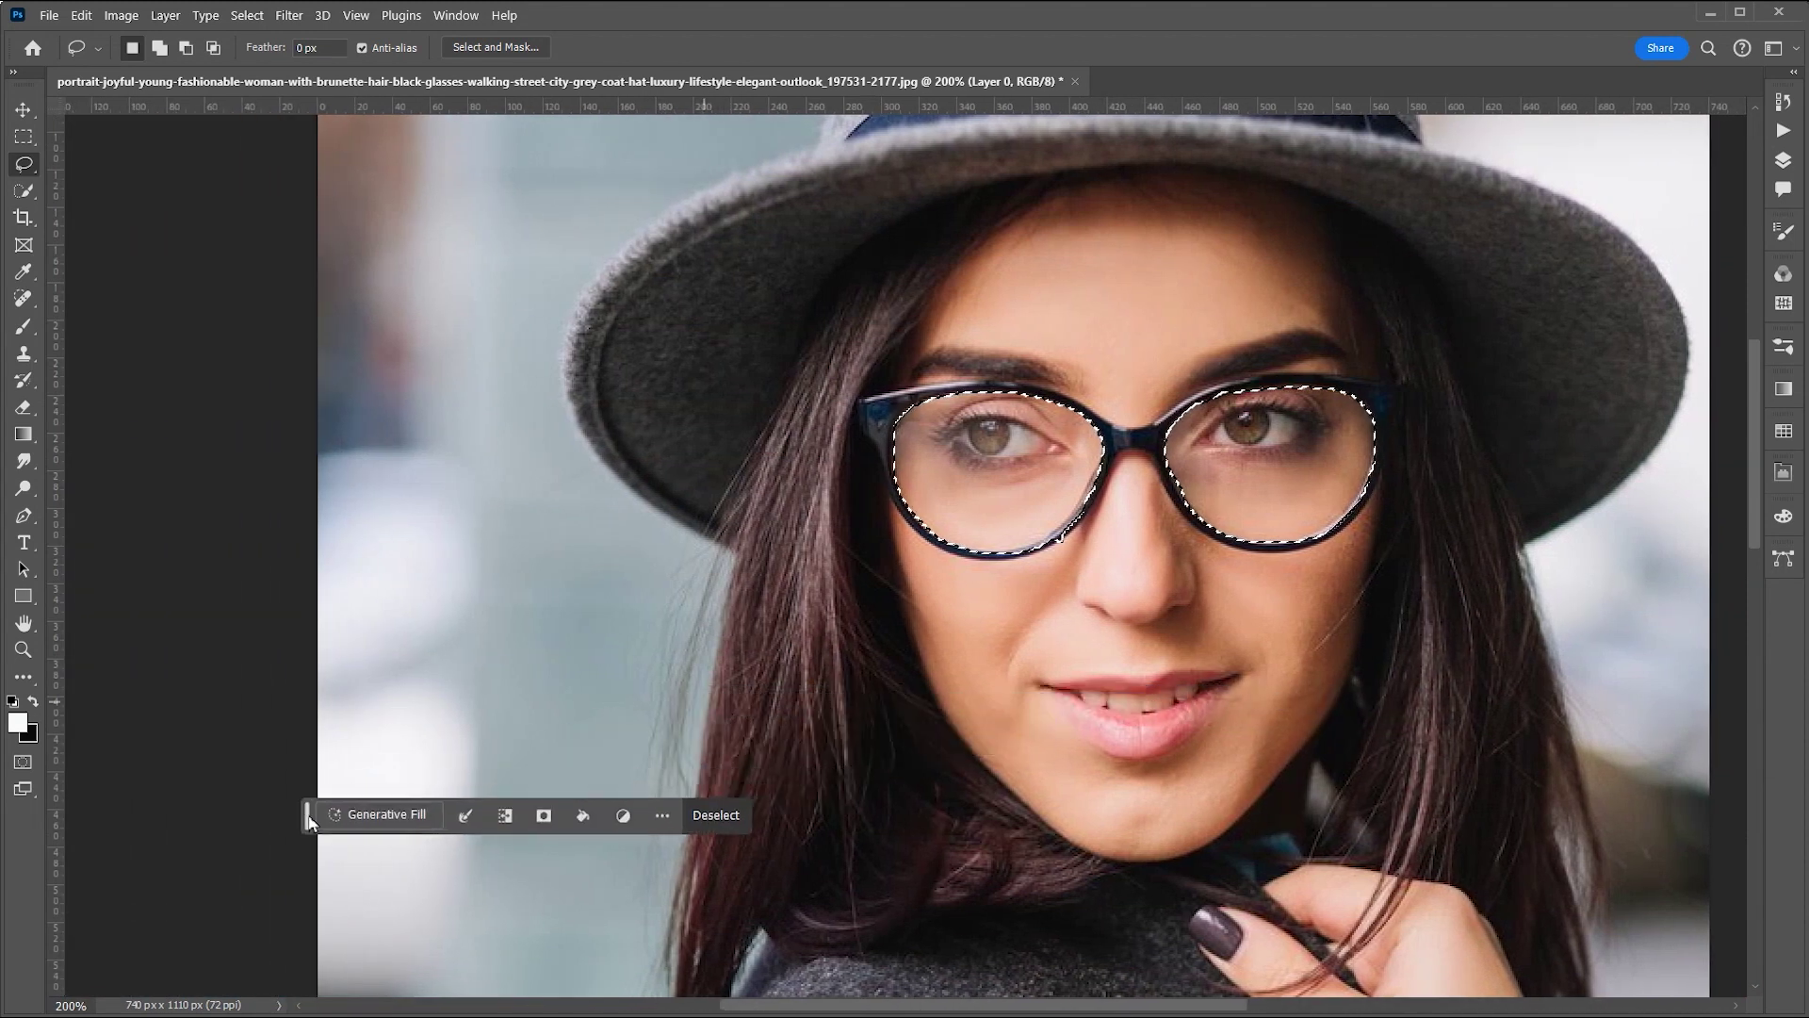
drag(706, 709, 187, 827)
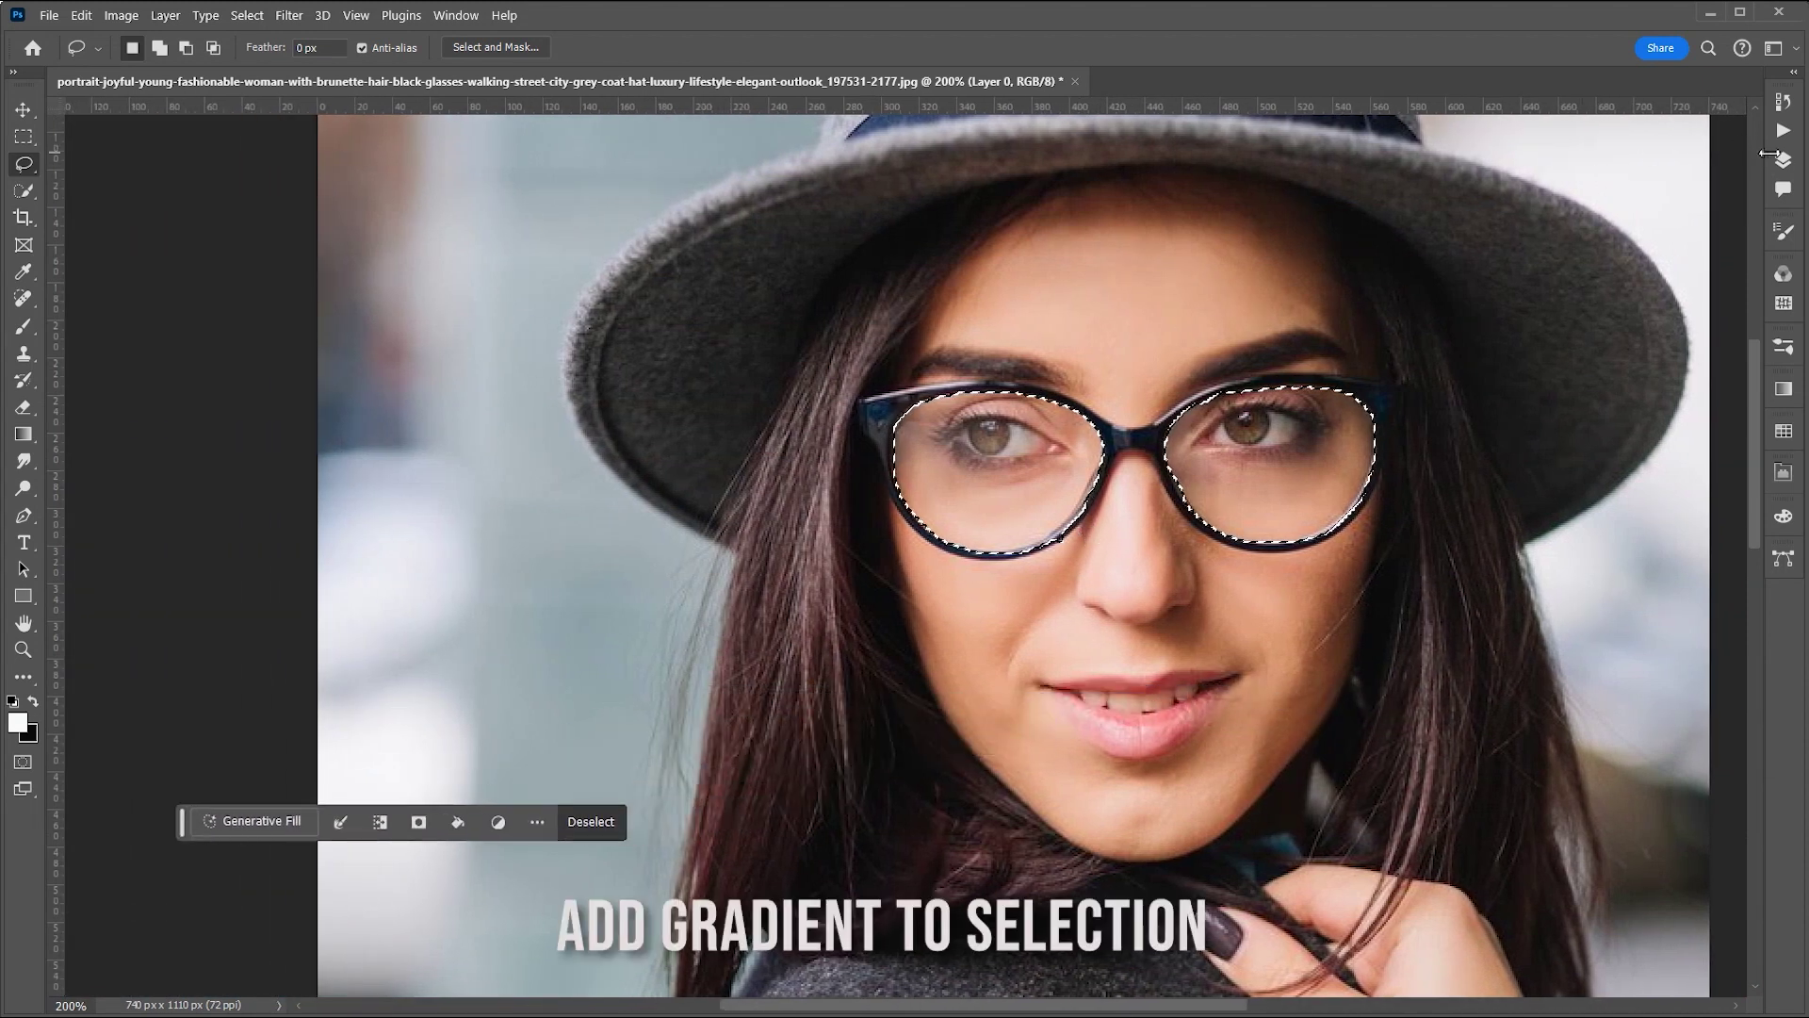
click(1782, 160)
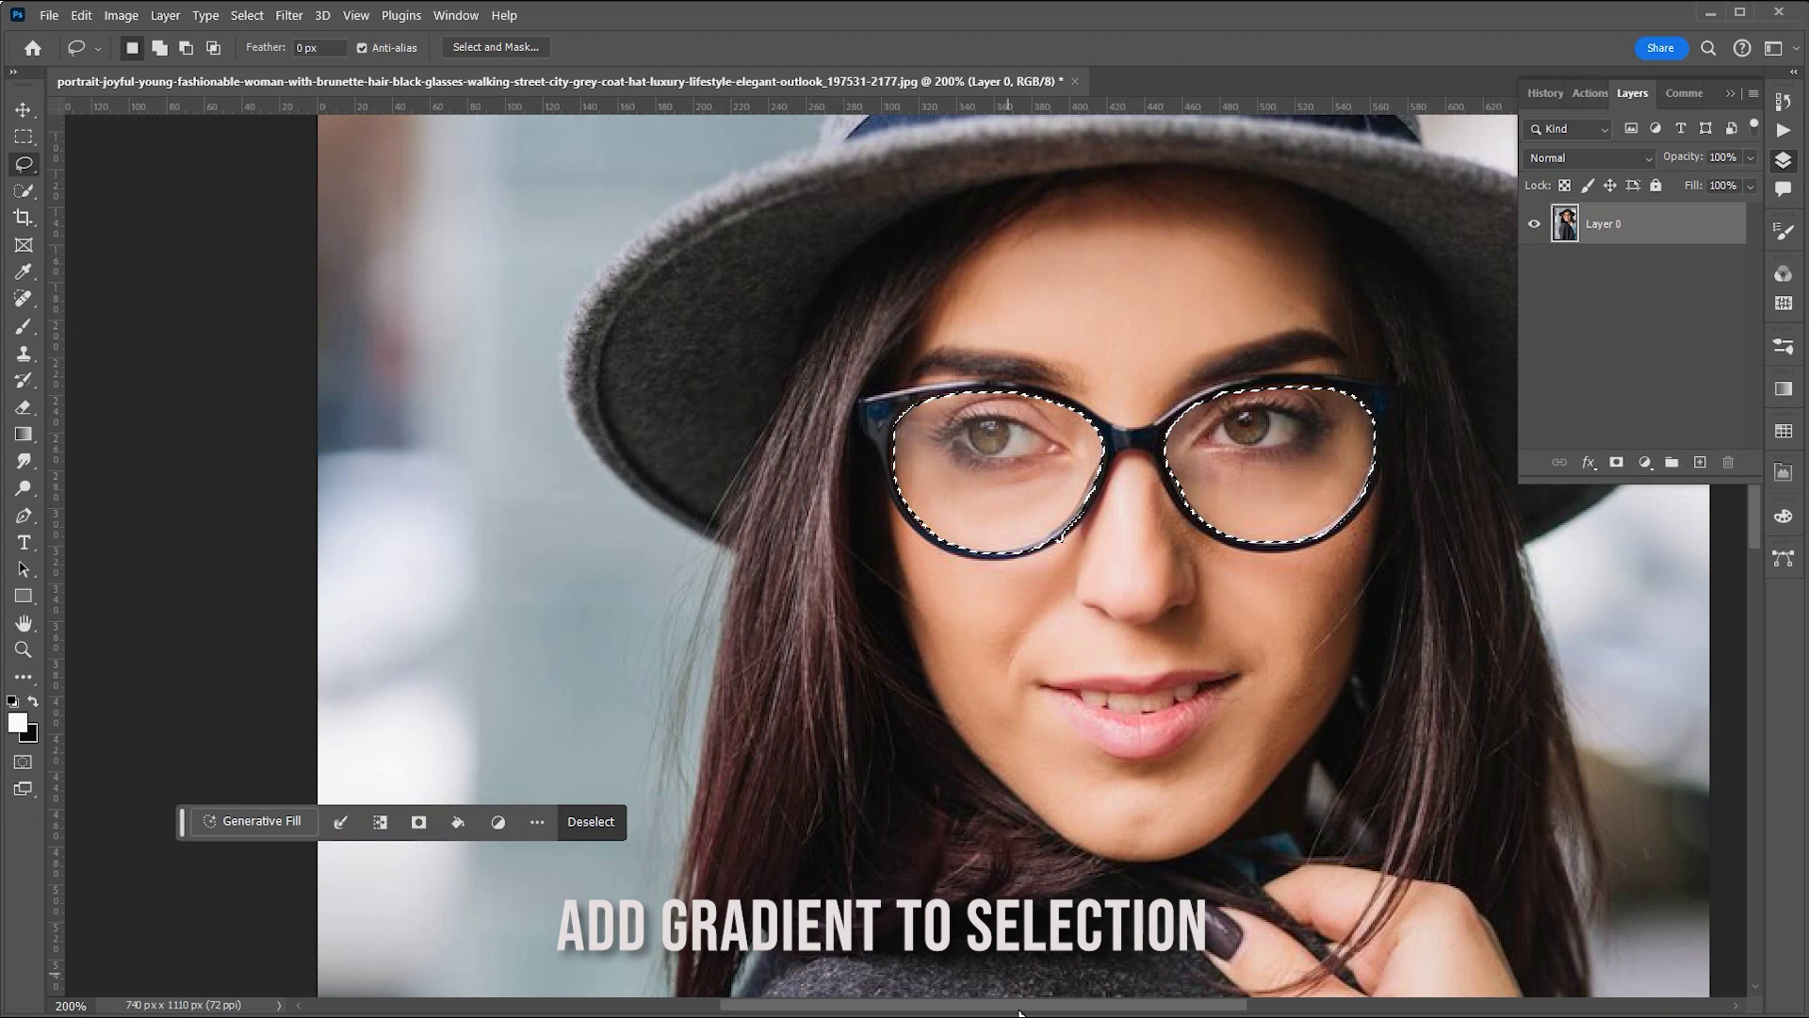
- Add a Gradient fill layer to the lens selection and open its gradient editor
click(1645, 462)
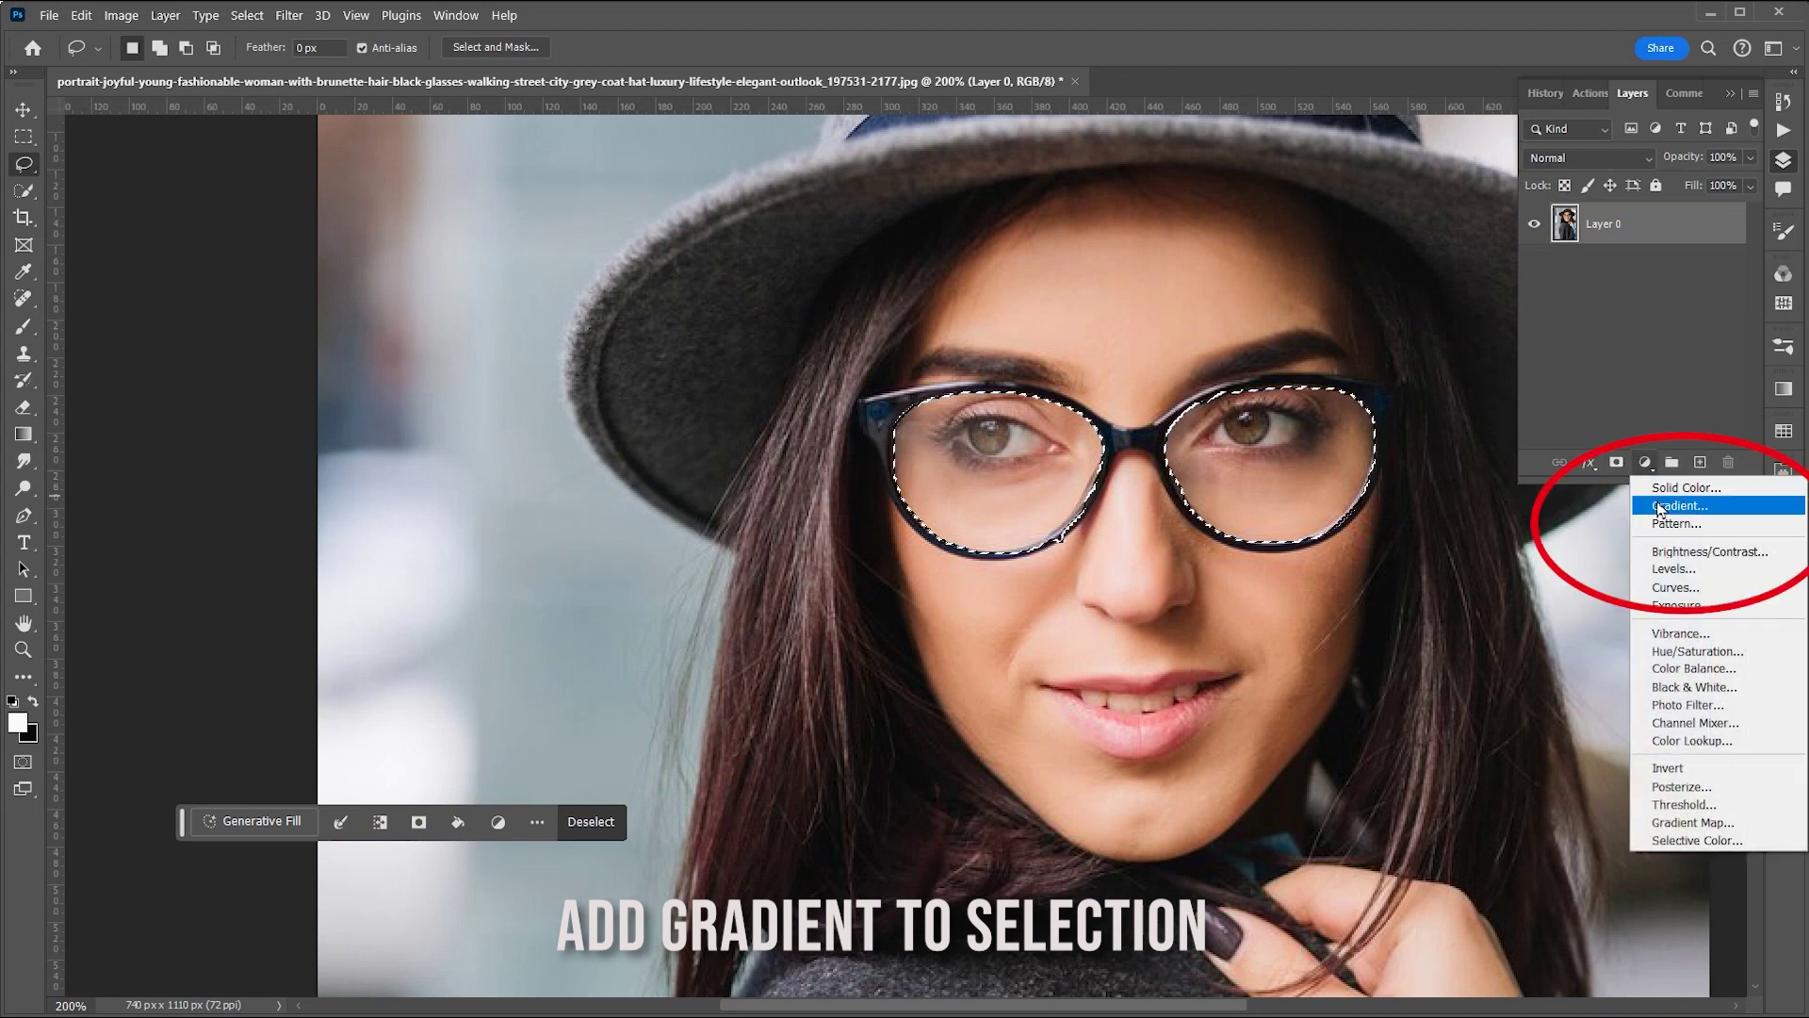
click(1679, 506)
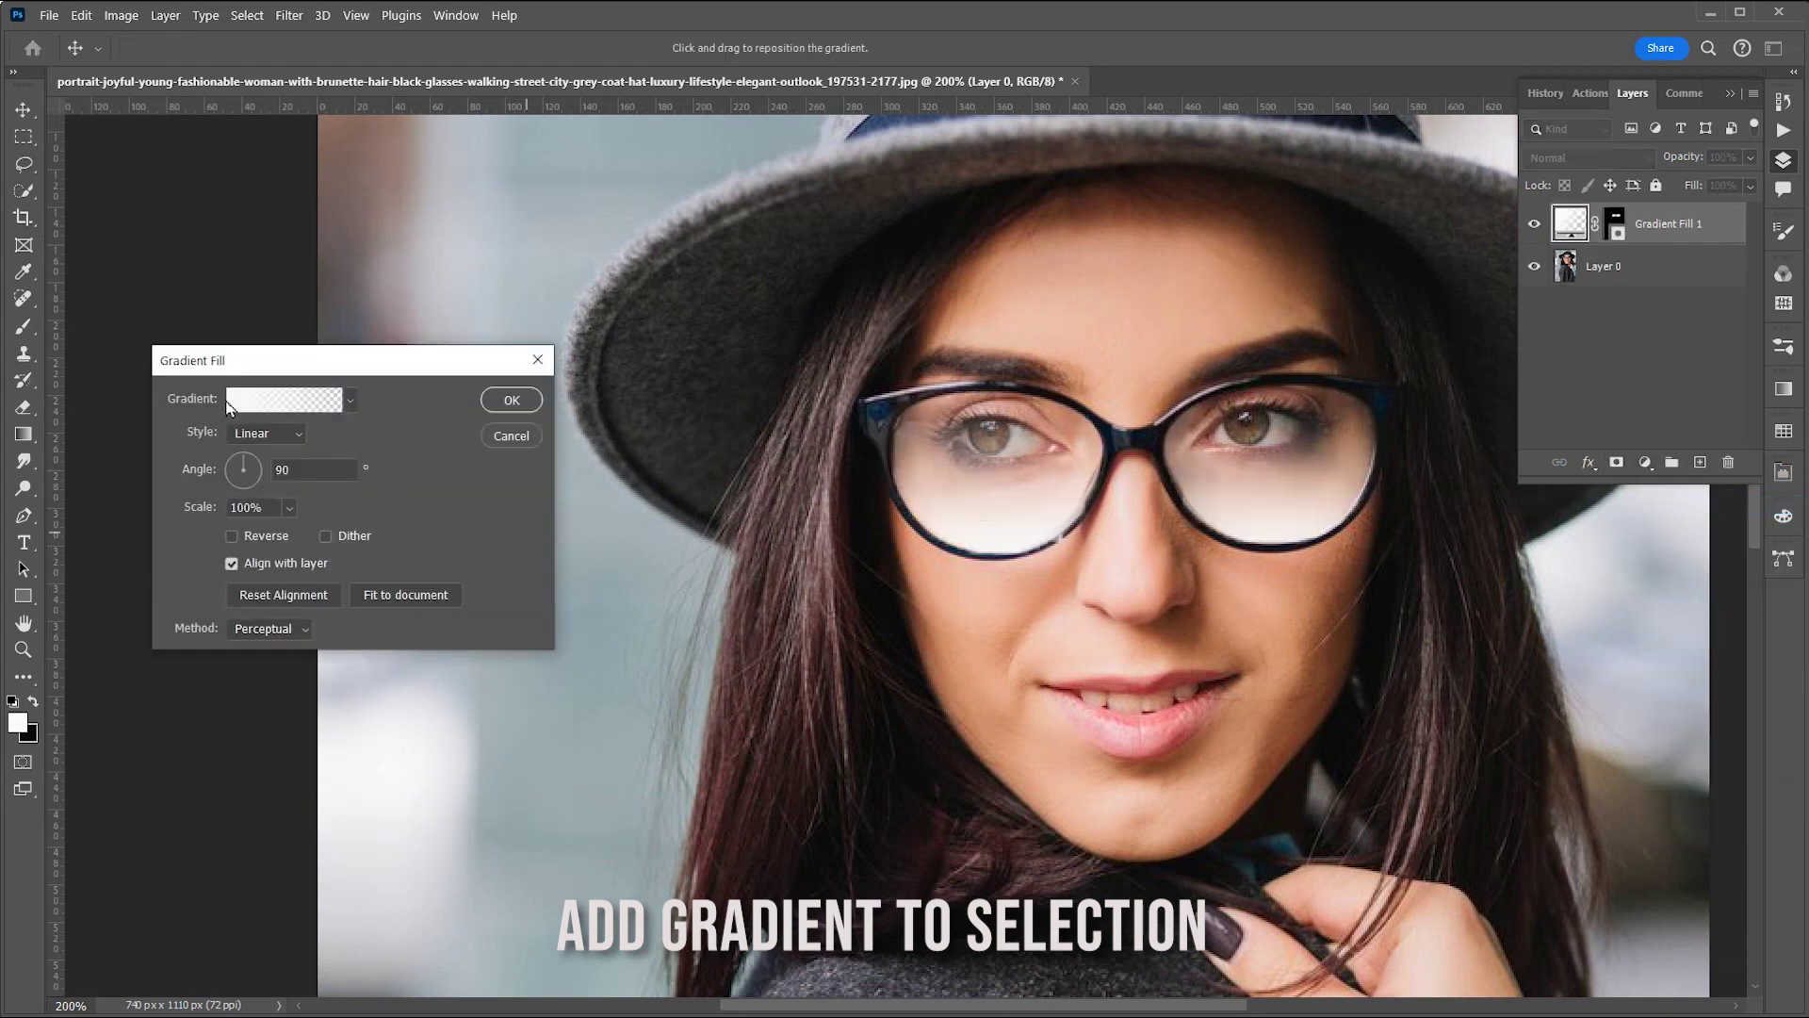
click(233, 403)
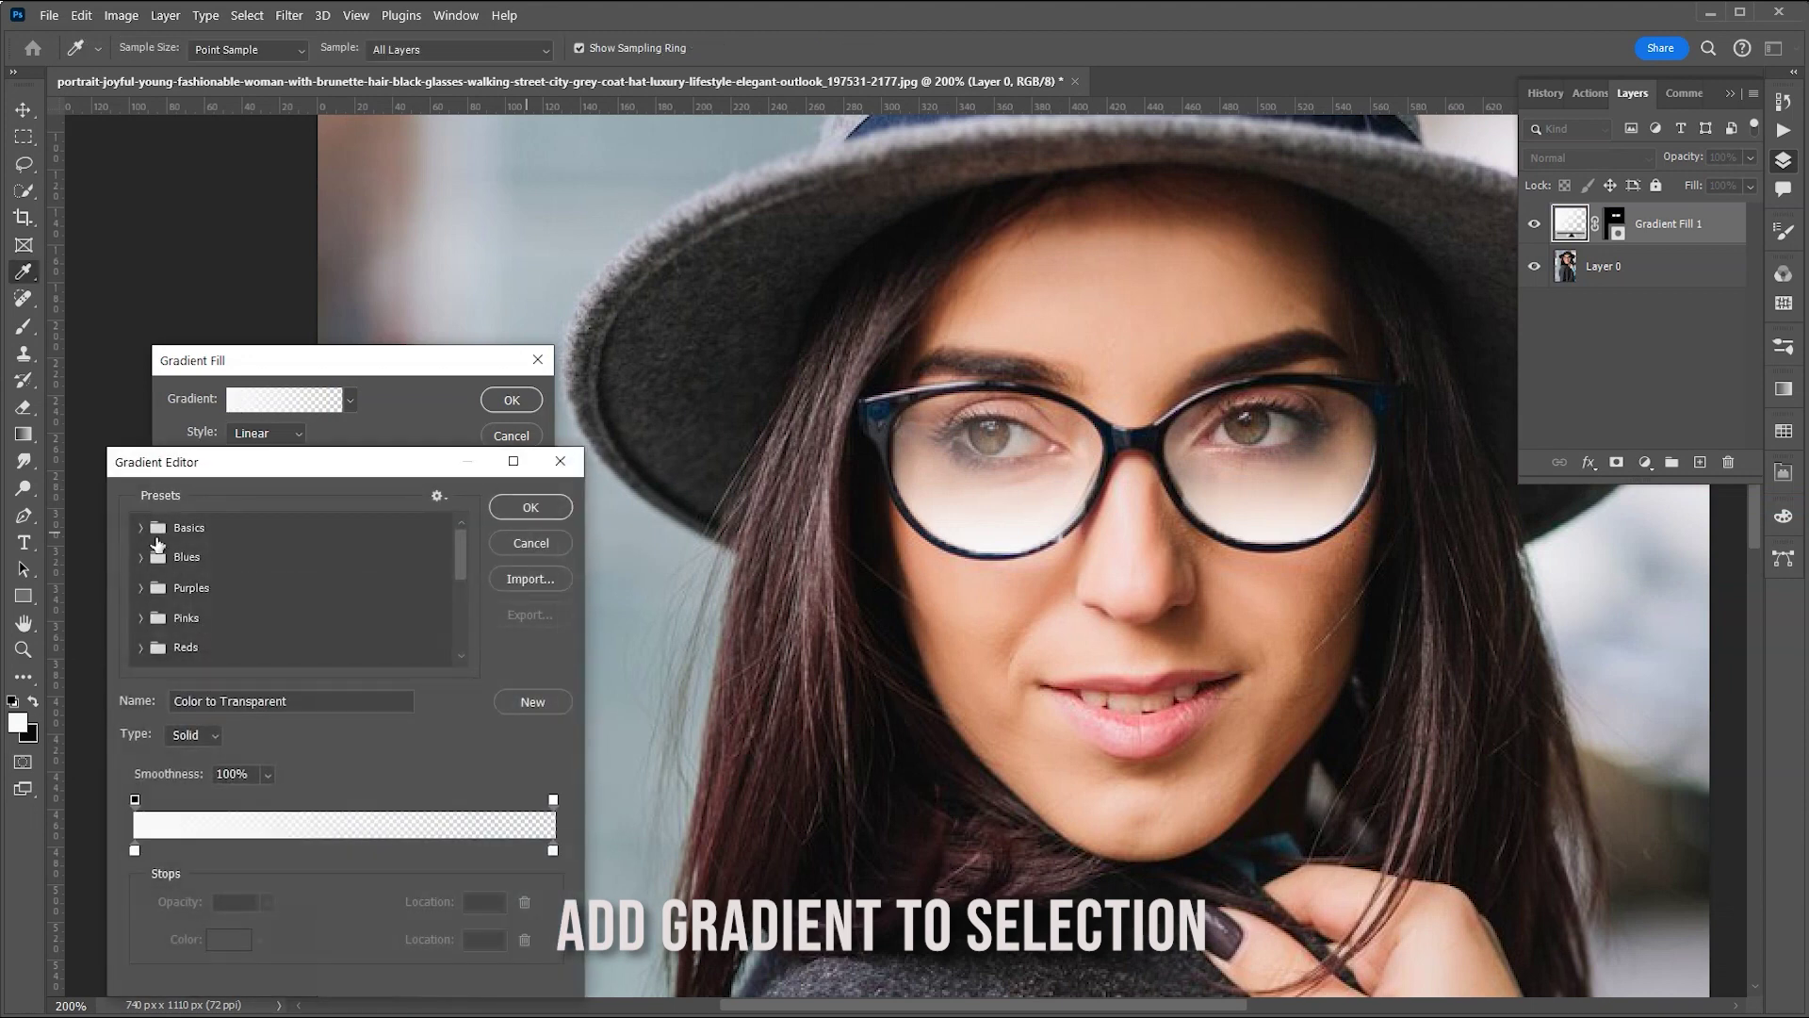
- Try several Purples presets and settle on the blue-to-violet Purple_09 gradient
click(142, 528)
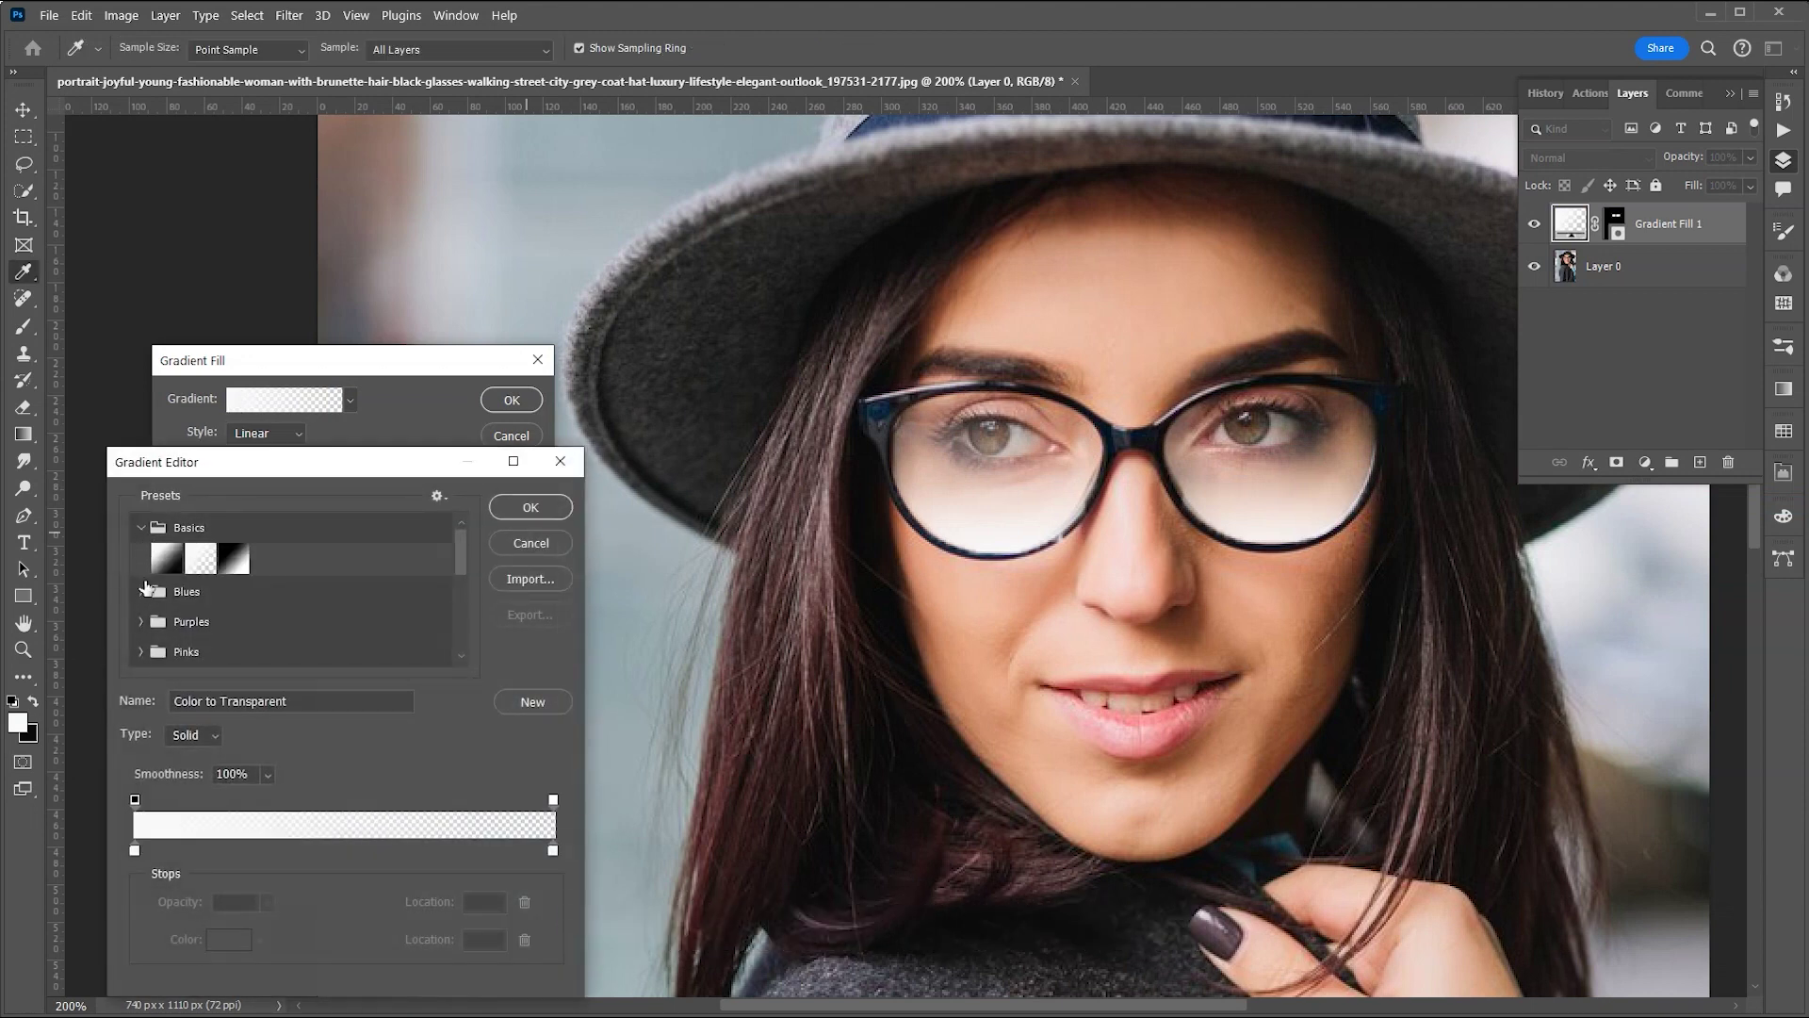
click(142, 591)
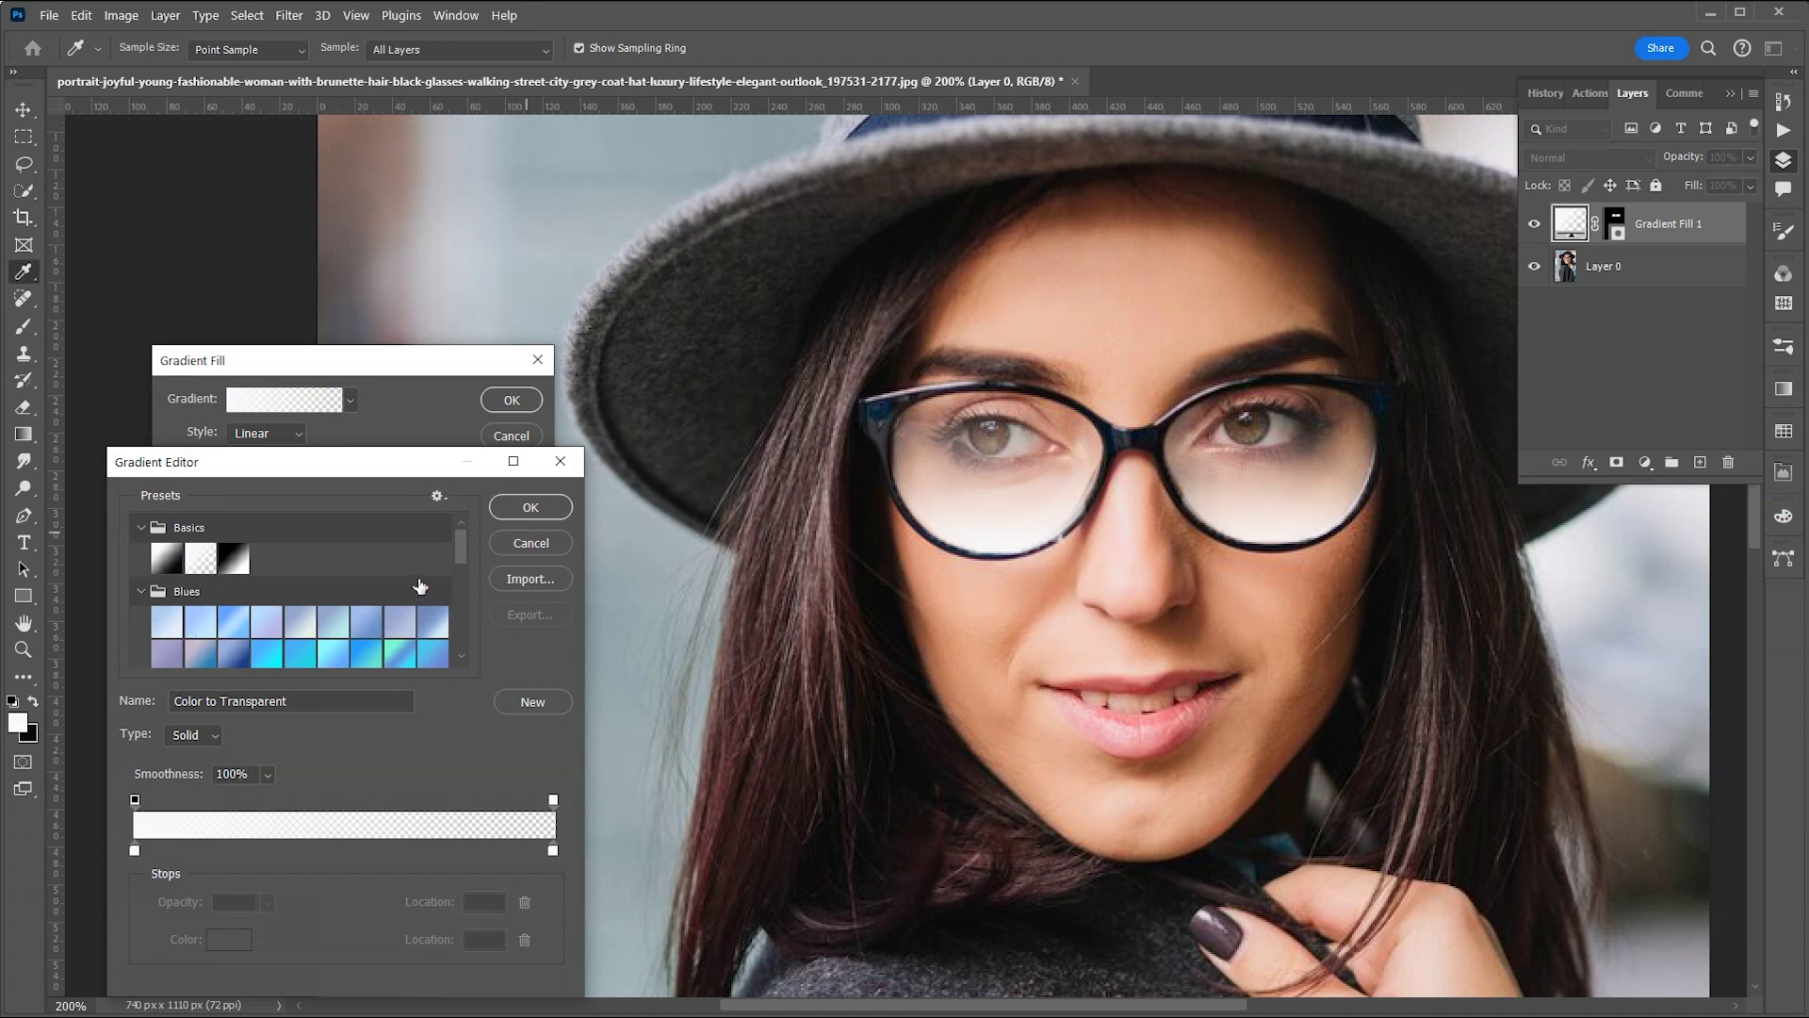
drag(461, 551, 462, 591)
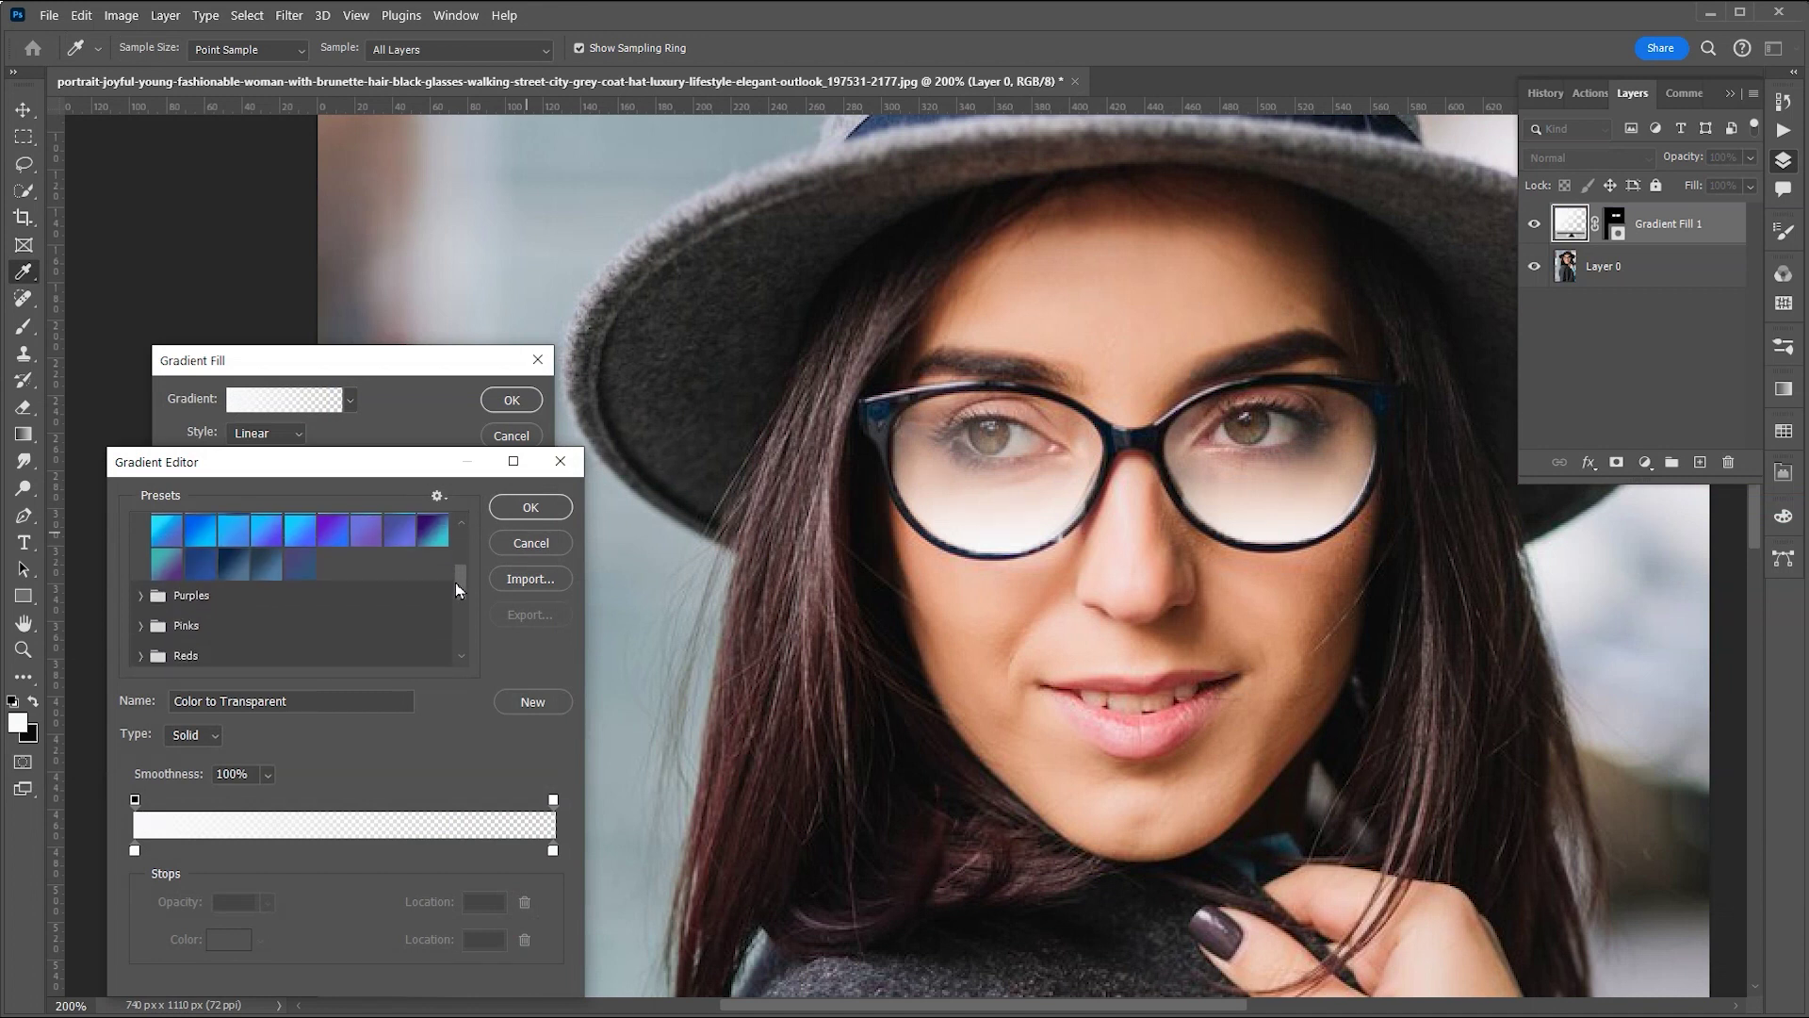
click(149, 594)
click(230, 629)
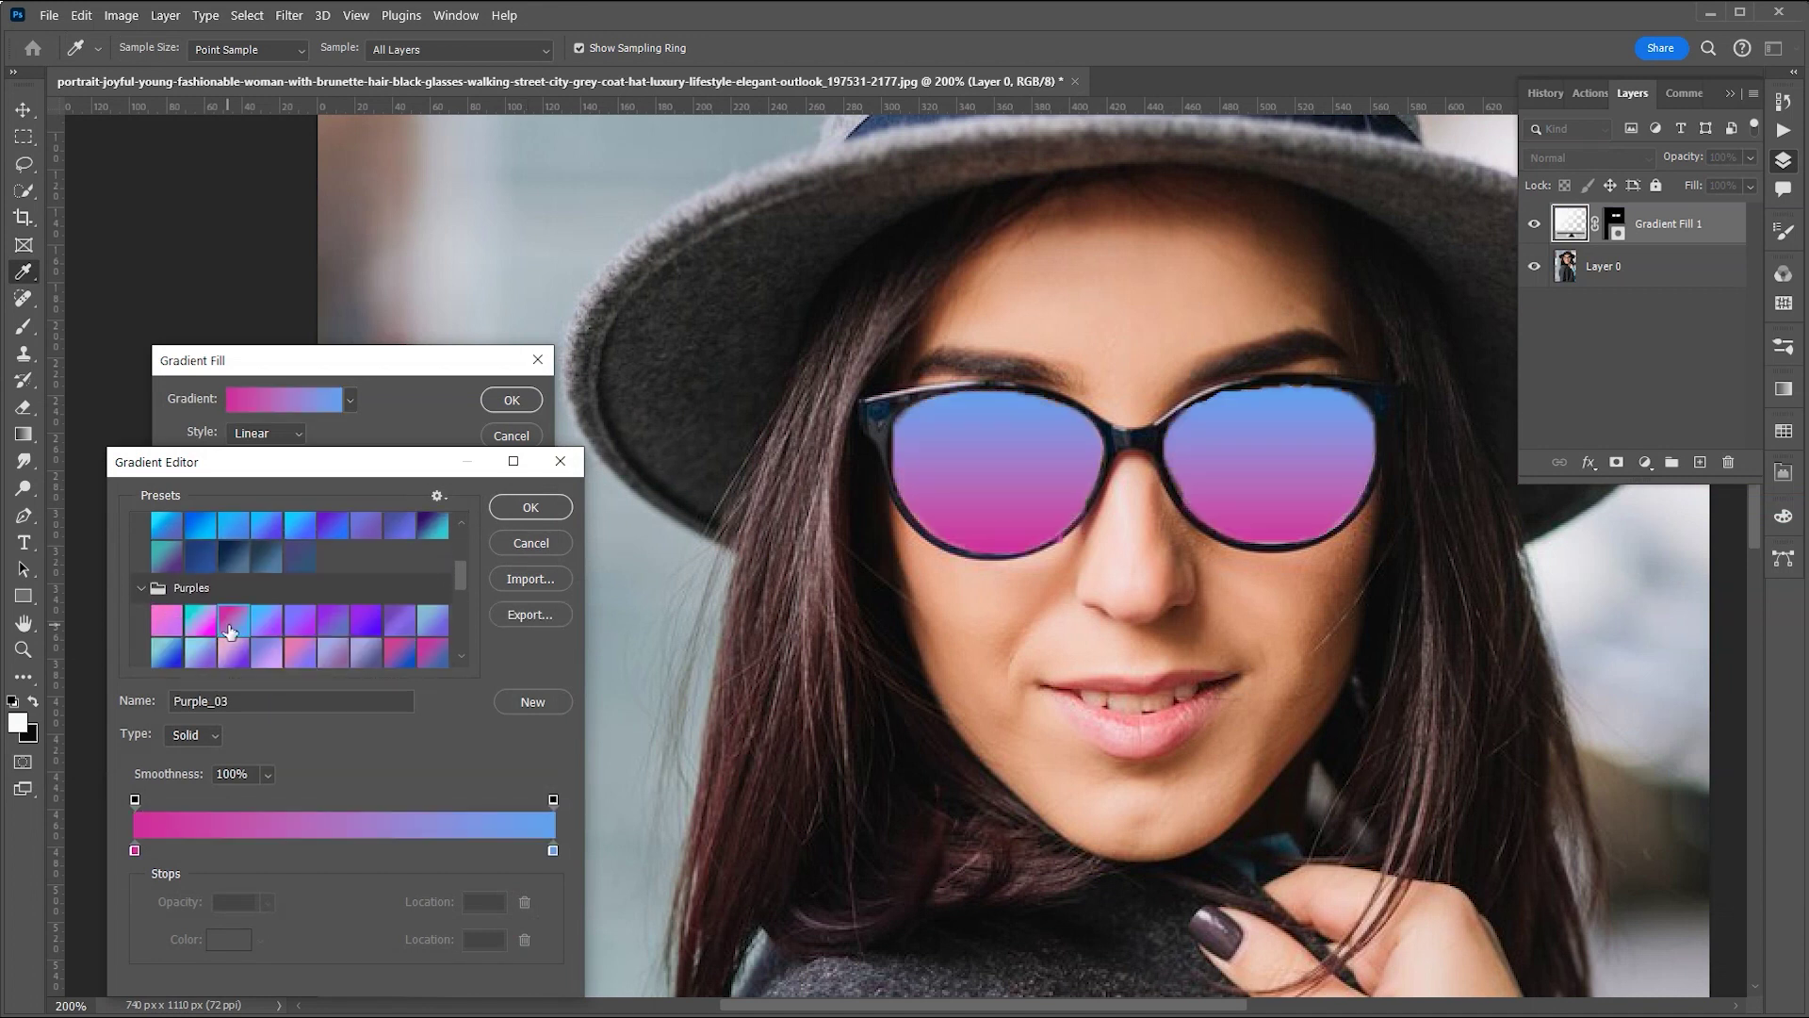
click(202, 623)
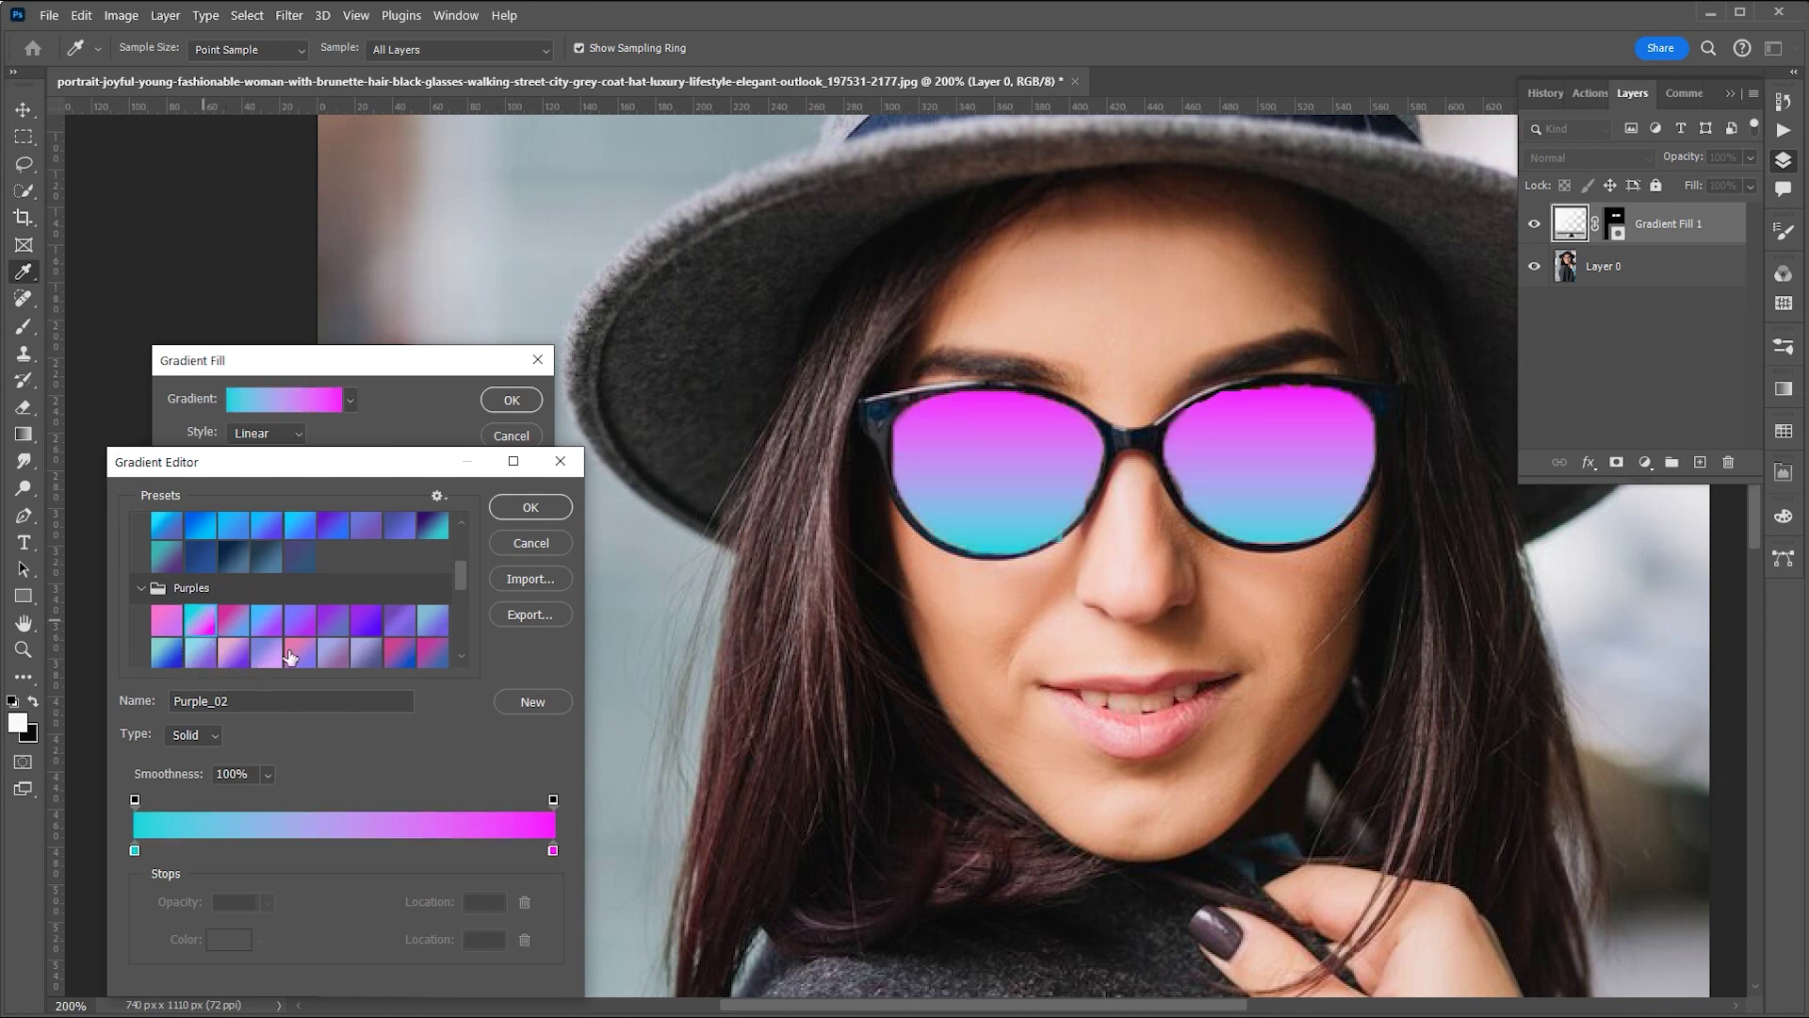
click(400, 652)
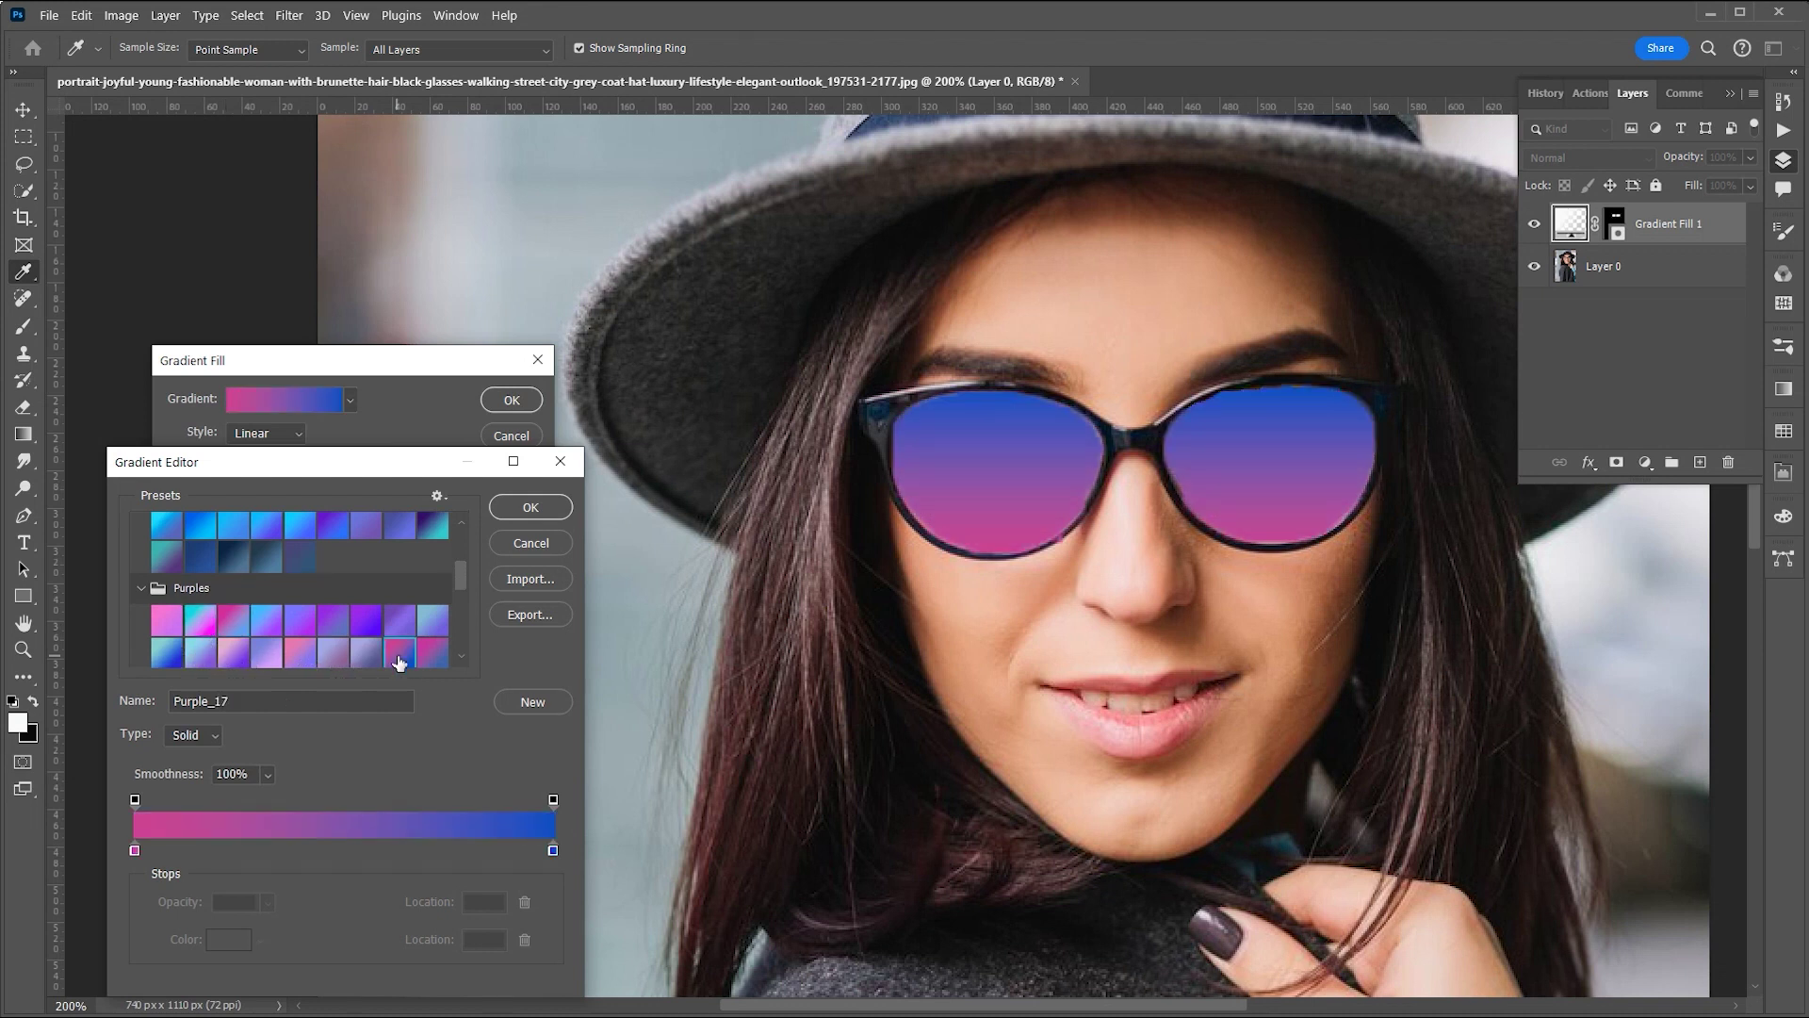
click(430, 654)
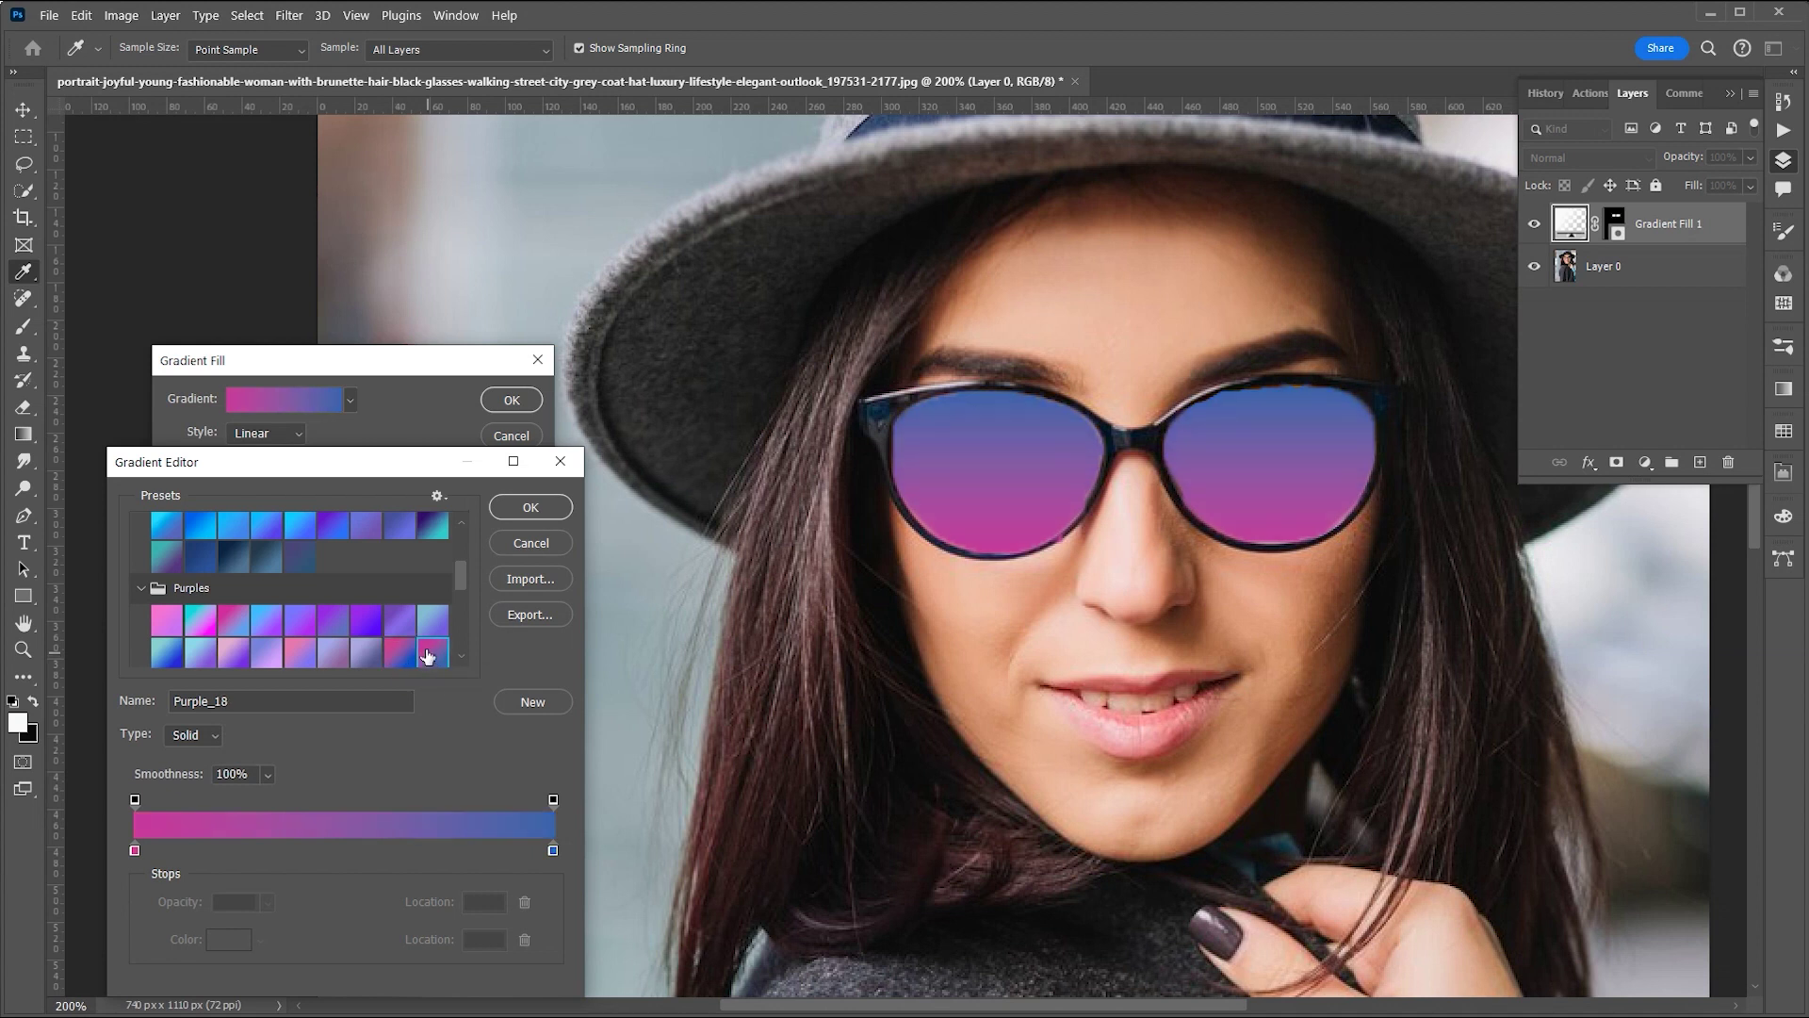
click(430, 621)
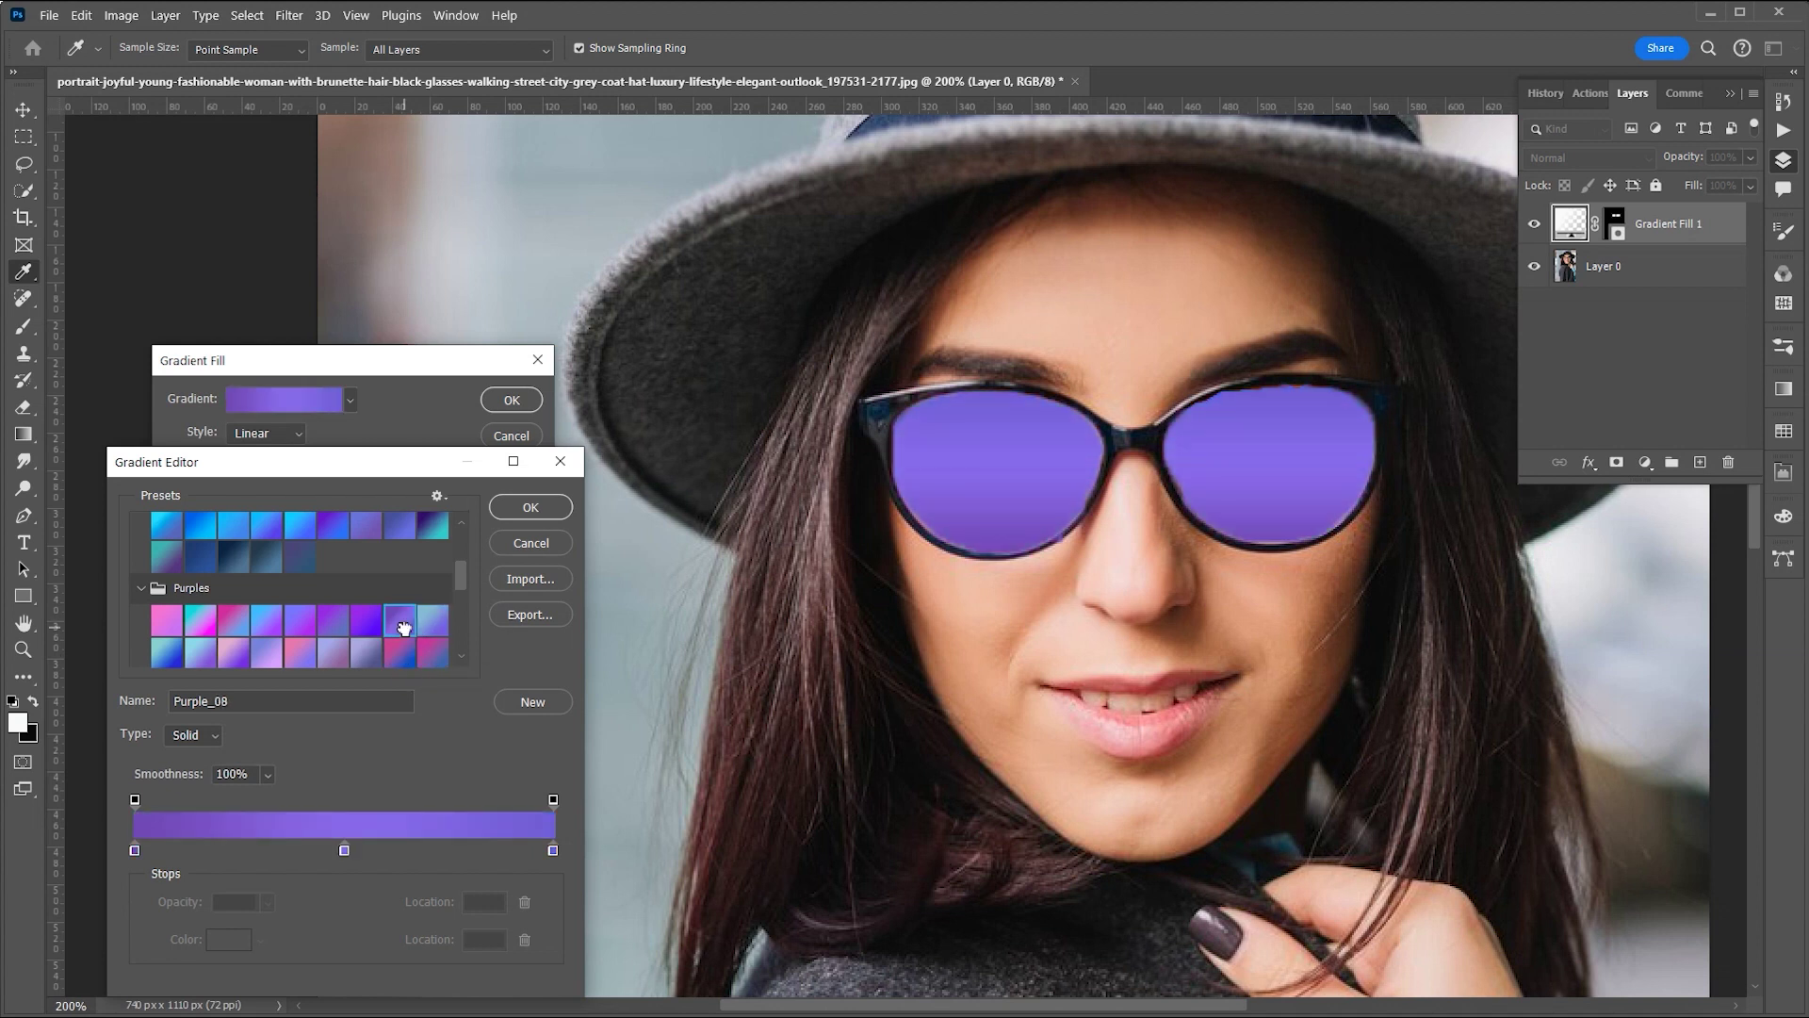
click(430, 659)
click(428, 626)
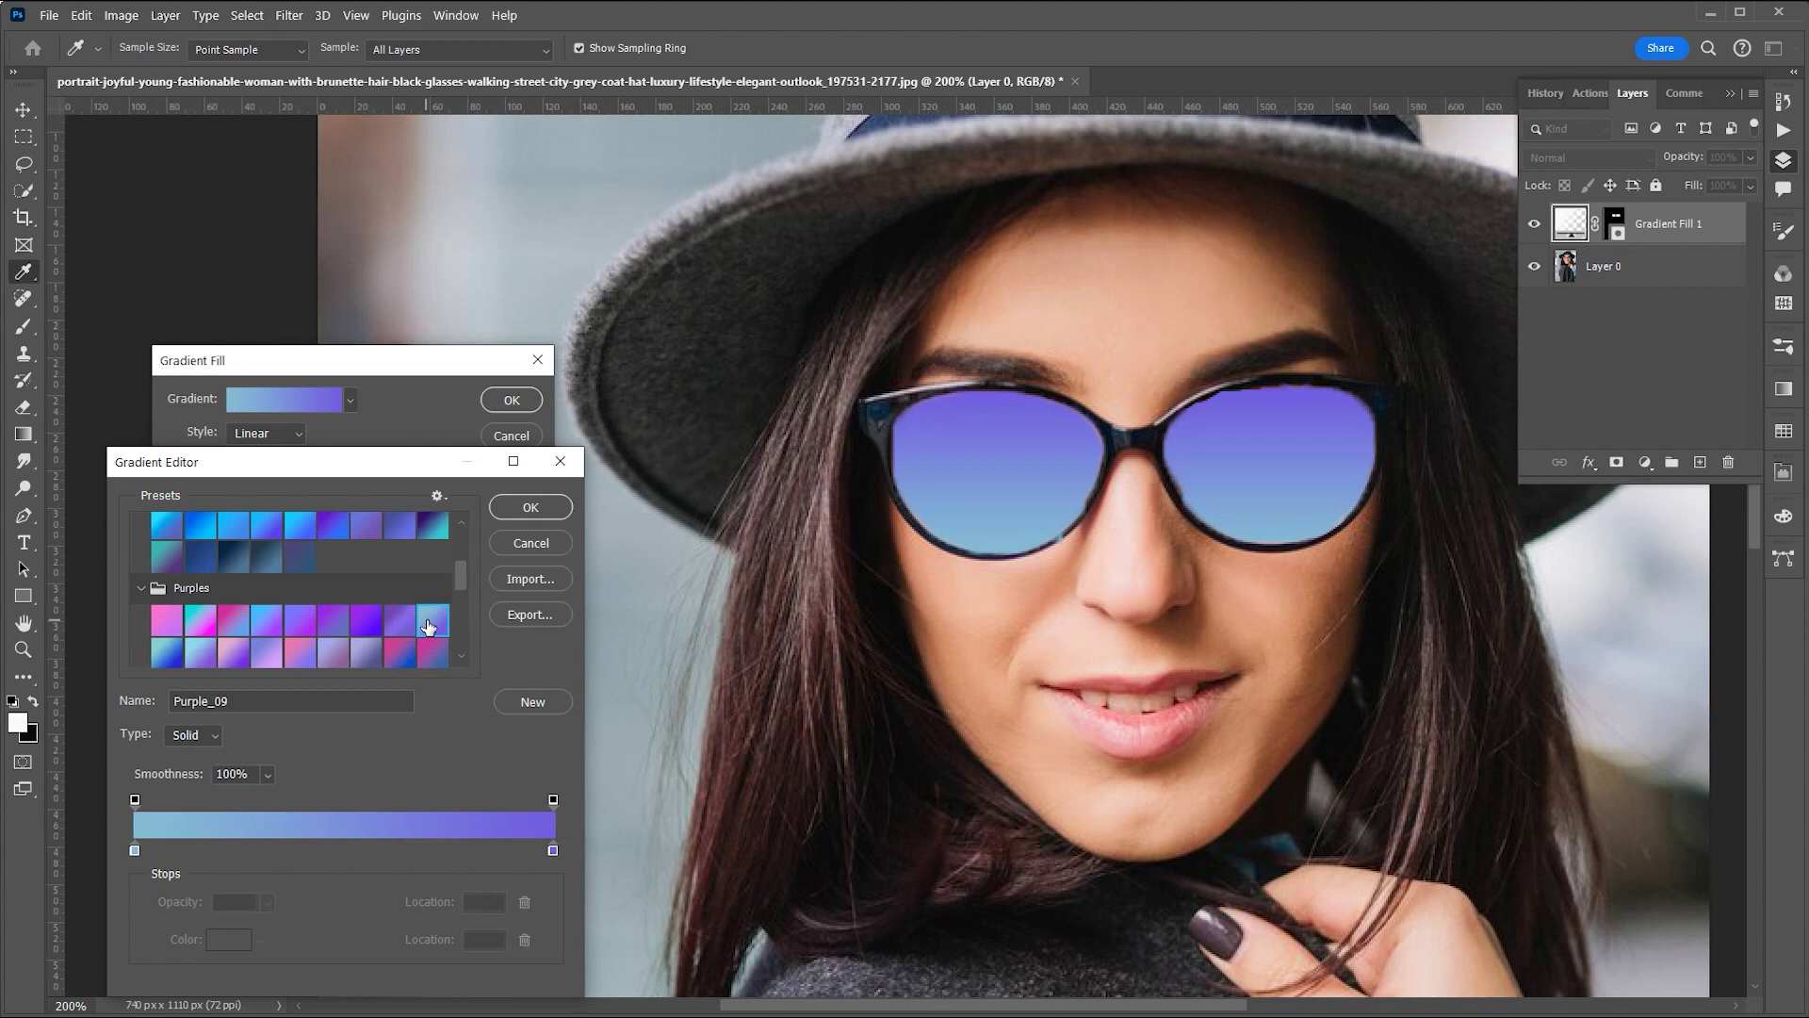
click(506, 510)
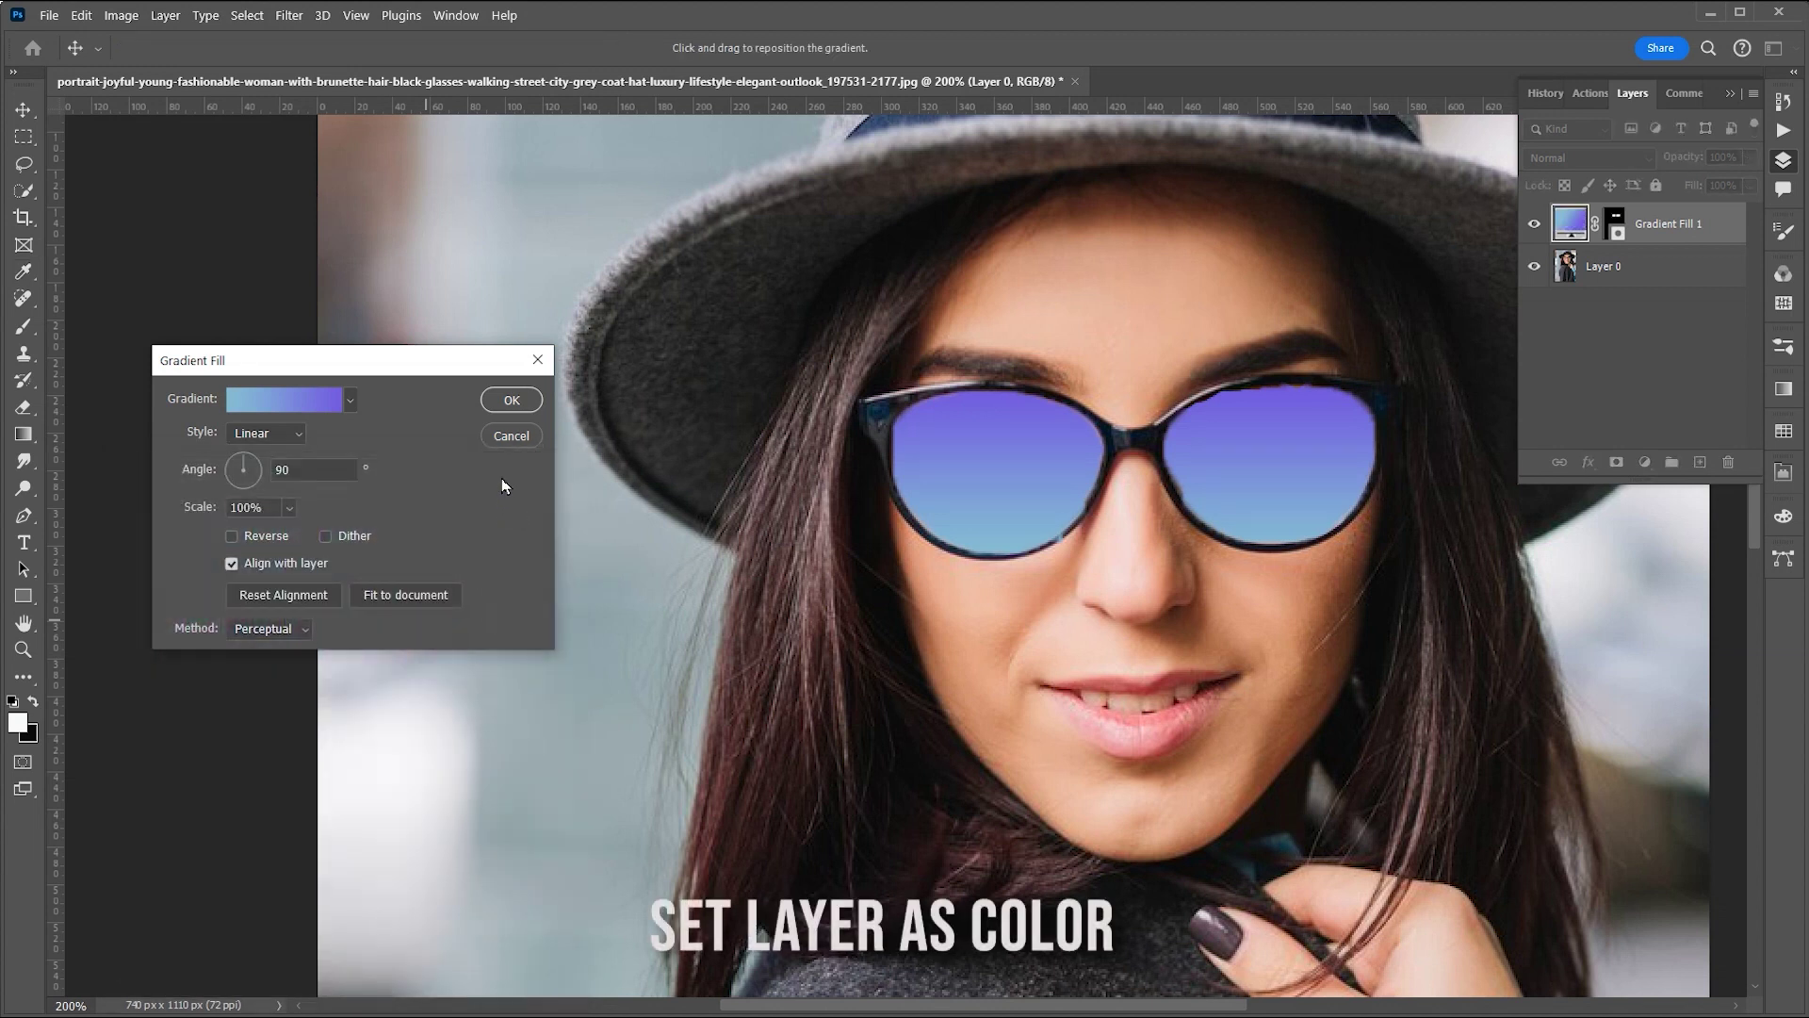
- Confirm the gradient fill and set Gradient Fill 1's blend mode to Color
click(508, 403)
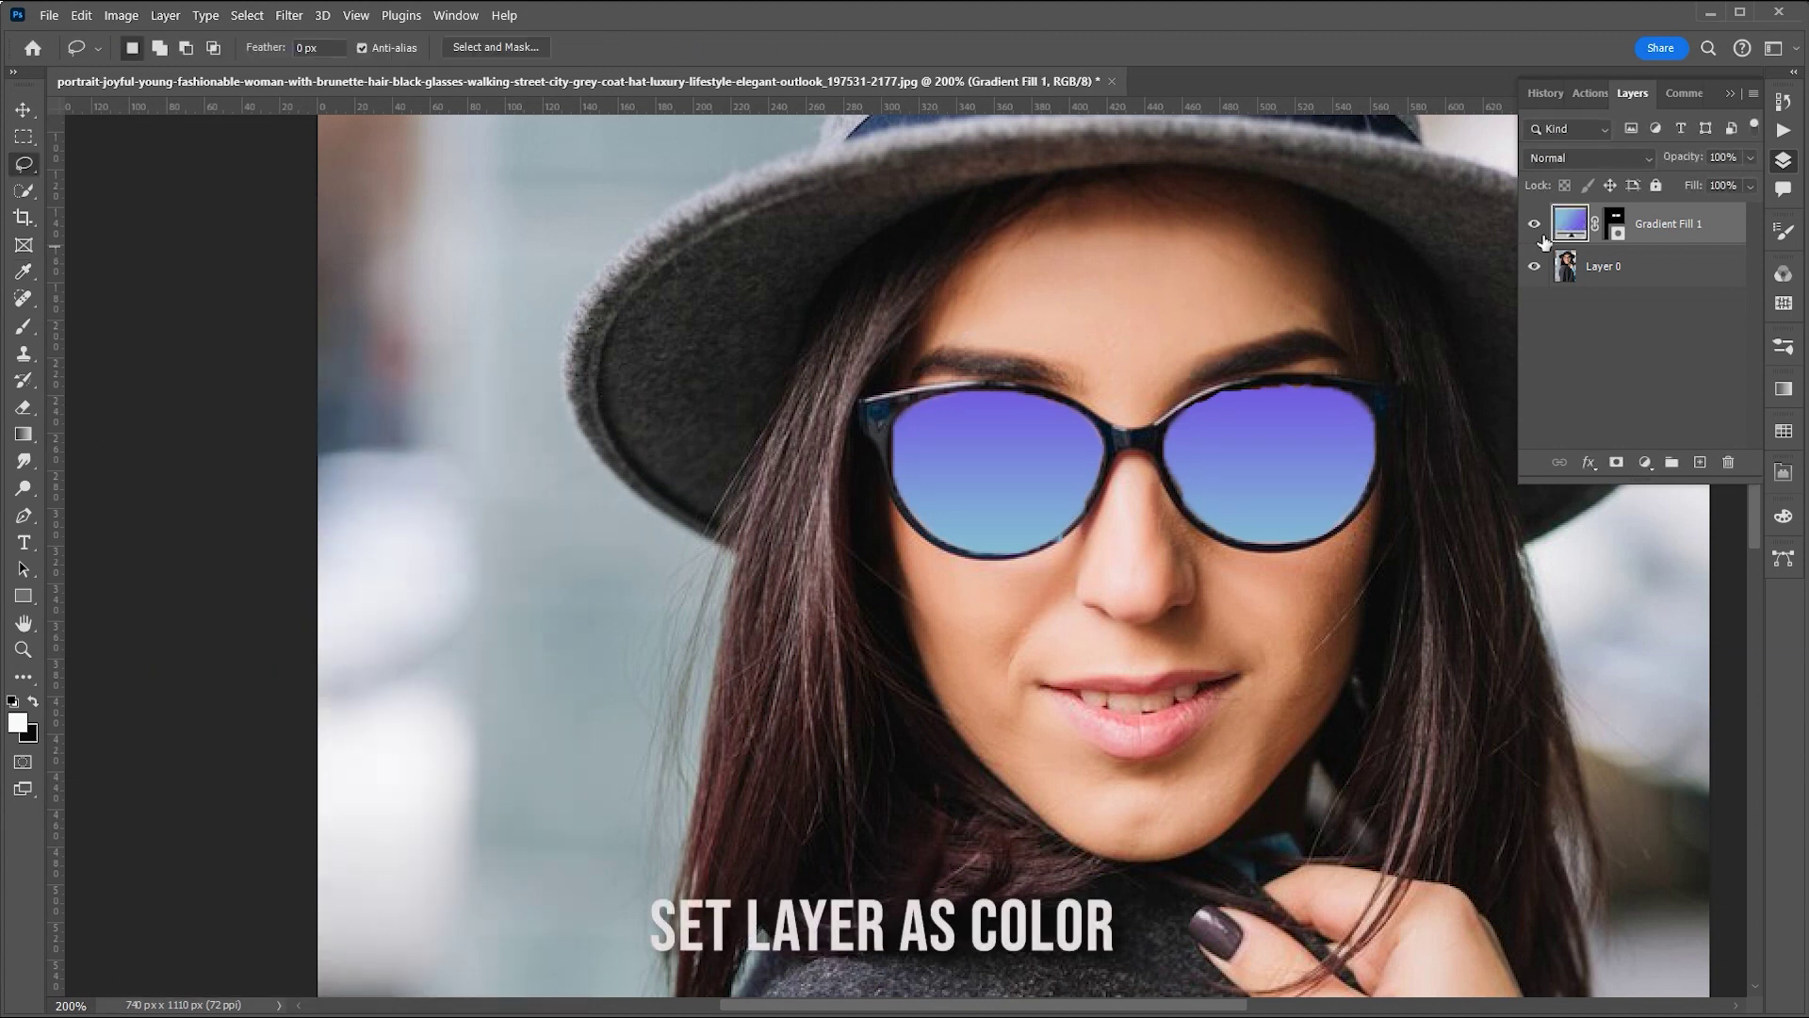
click(1648, 166)
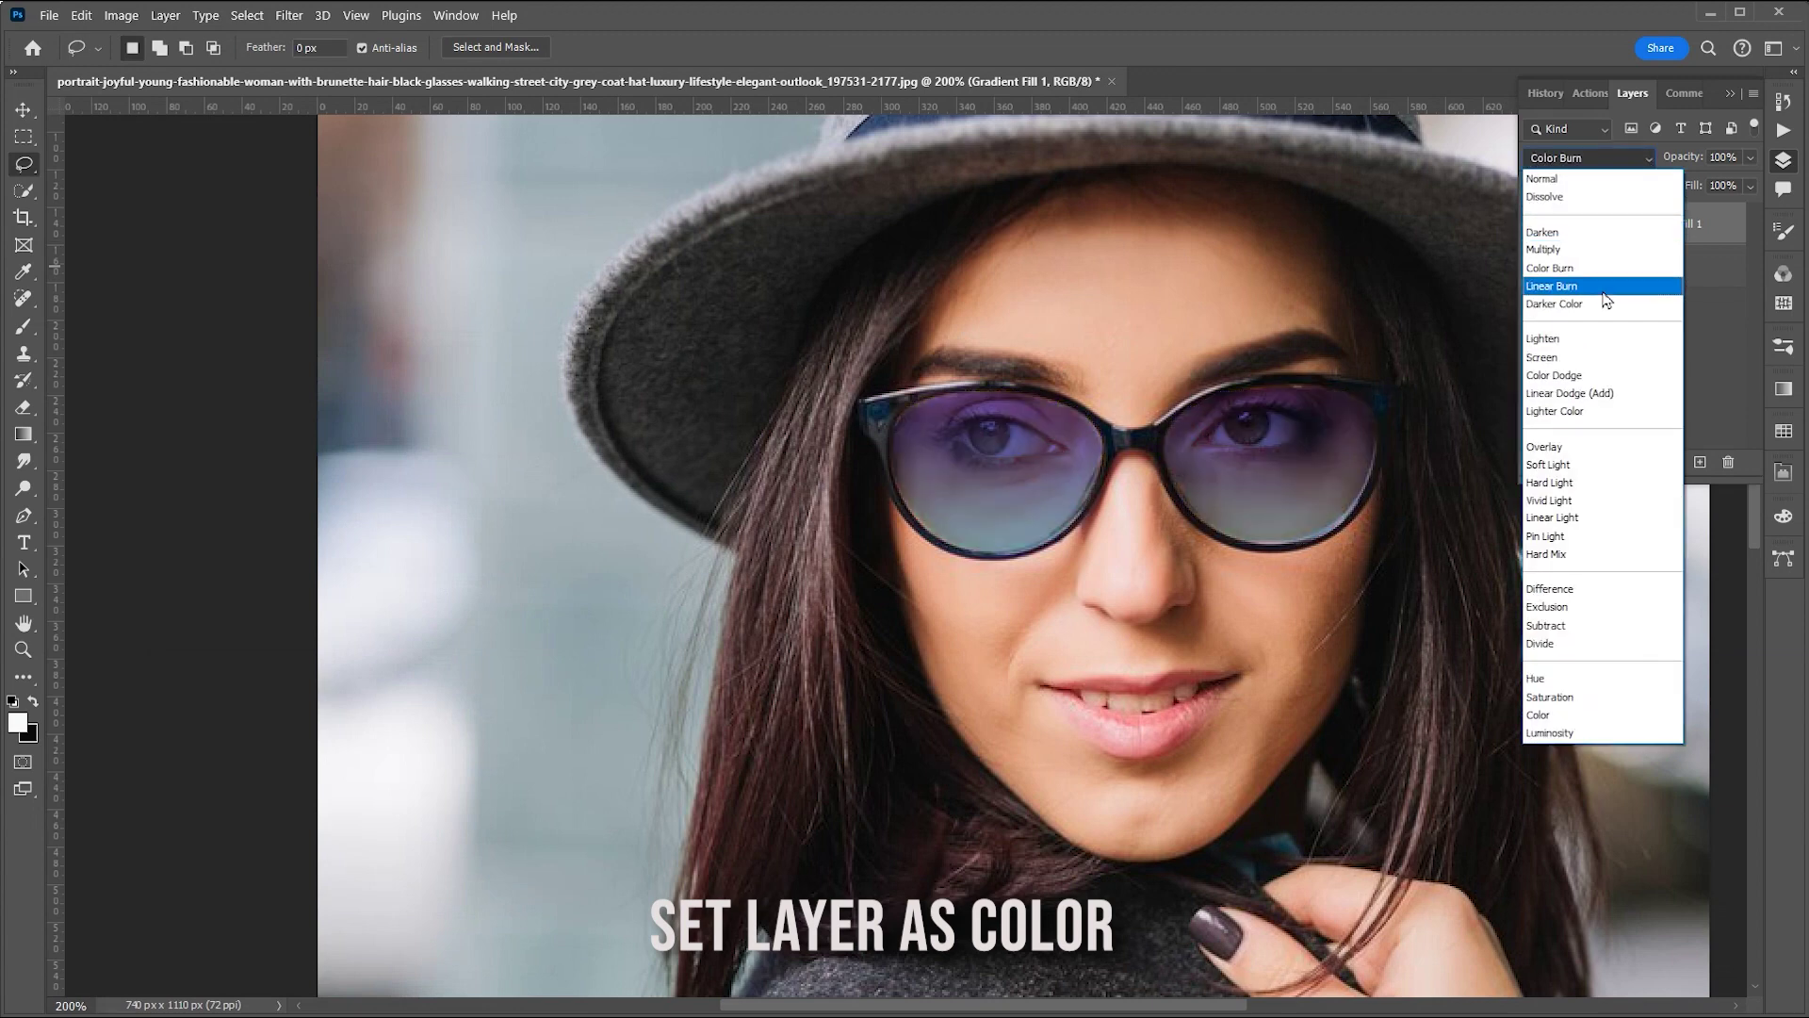
click(1545, 714)
key(ctrl+minus)
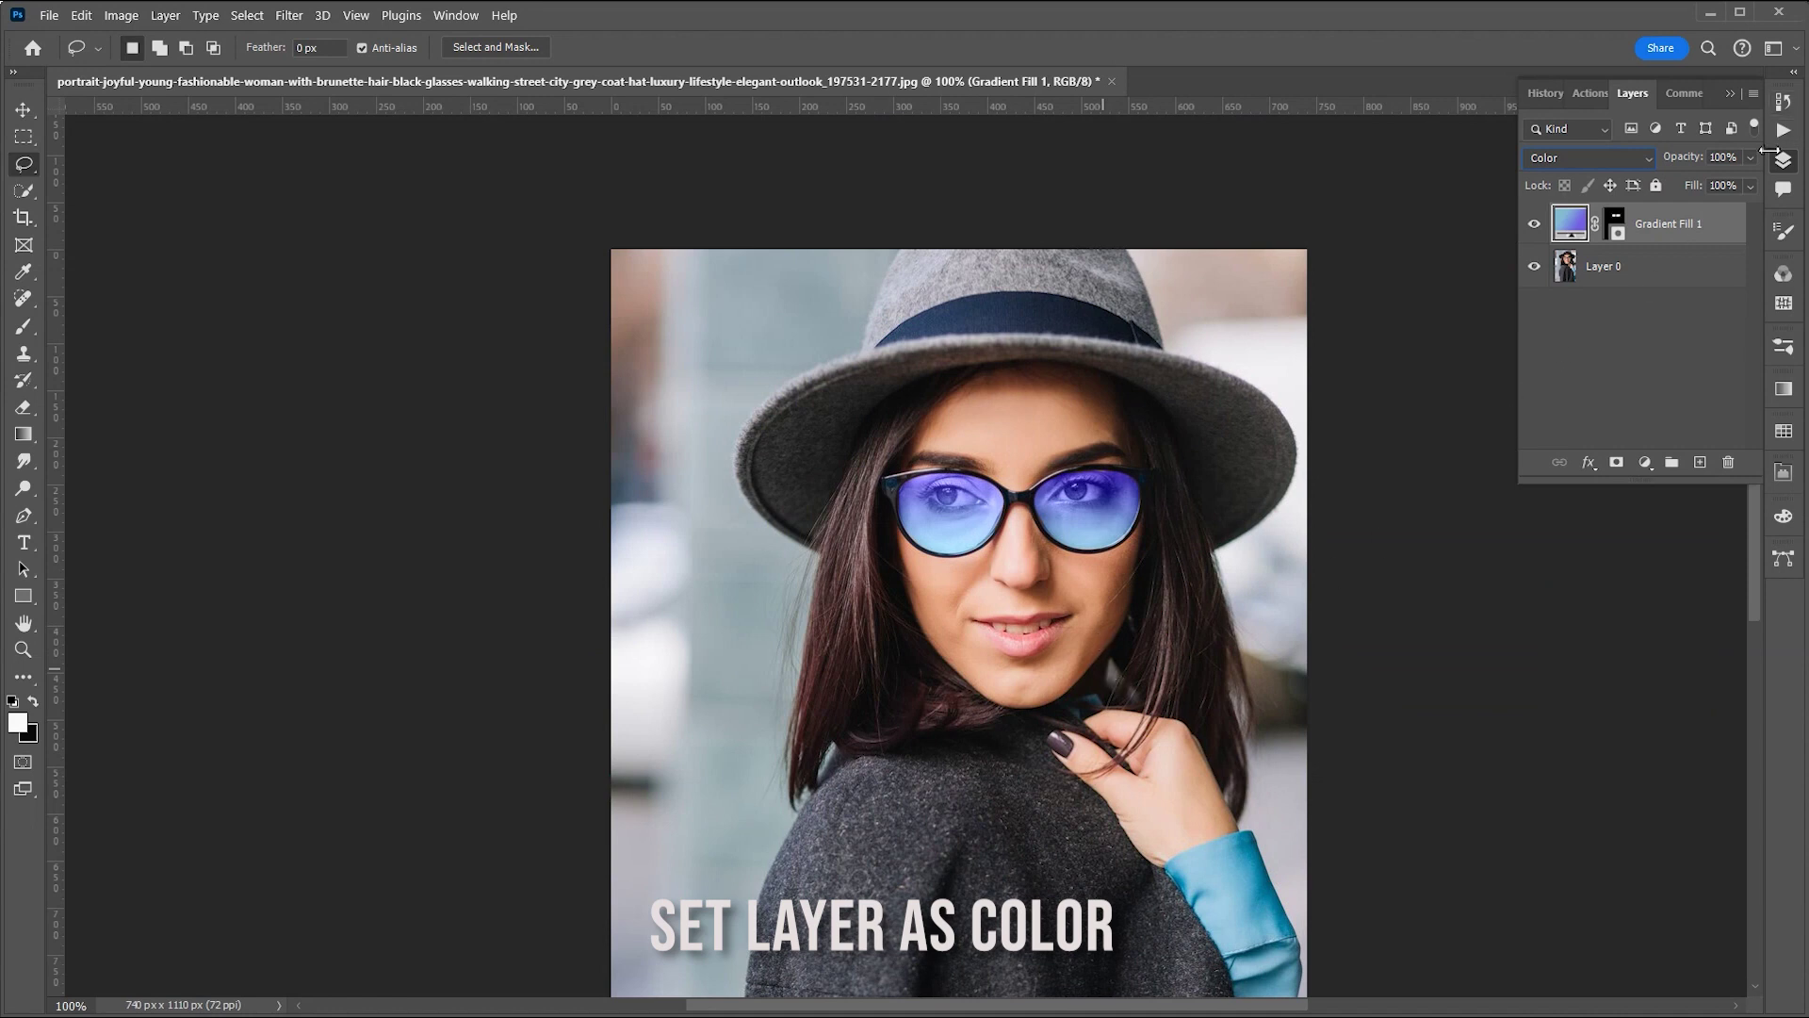
- Set the Gradient Fill 1 layer's Fill slider to 71% and Opacity slider to 89%
click(1751, 185)
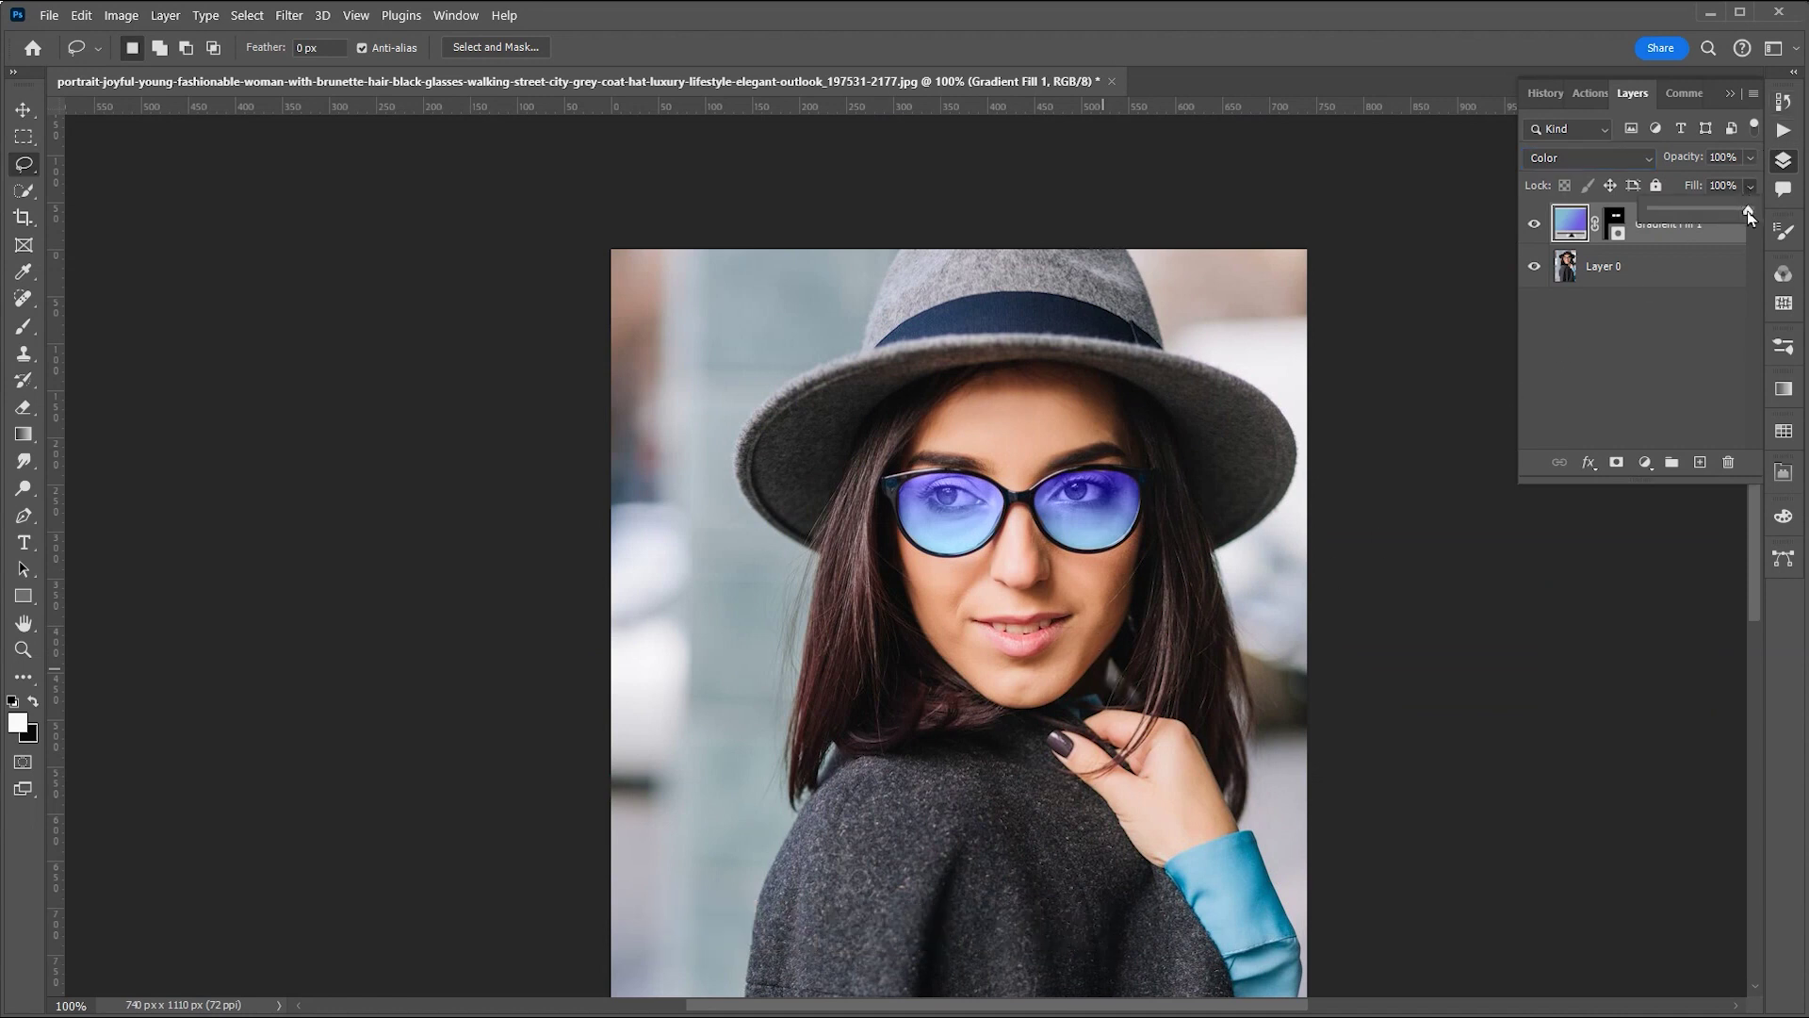
drag(1757, 536, 1758, 579)
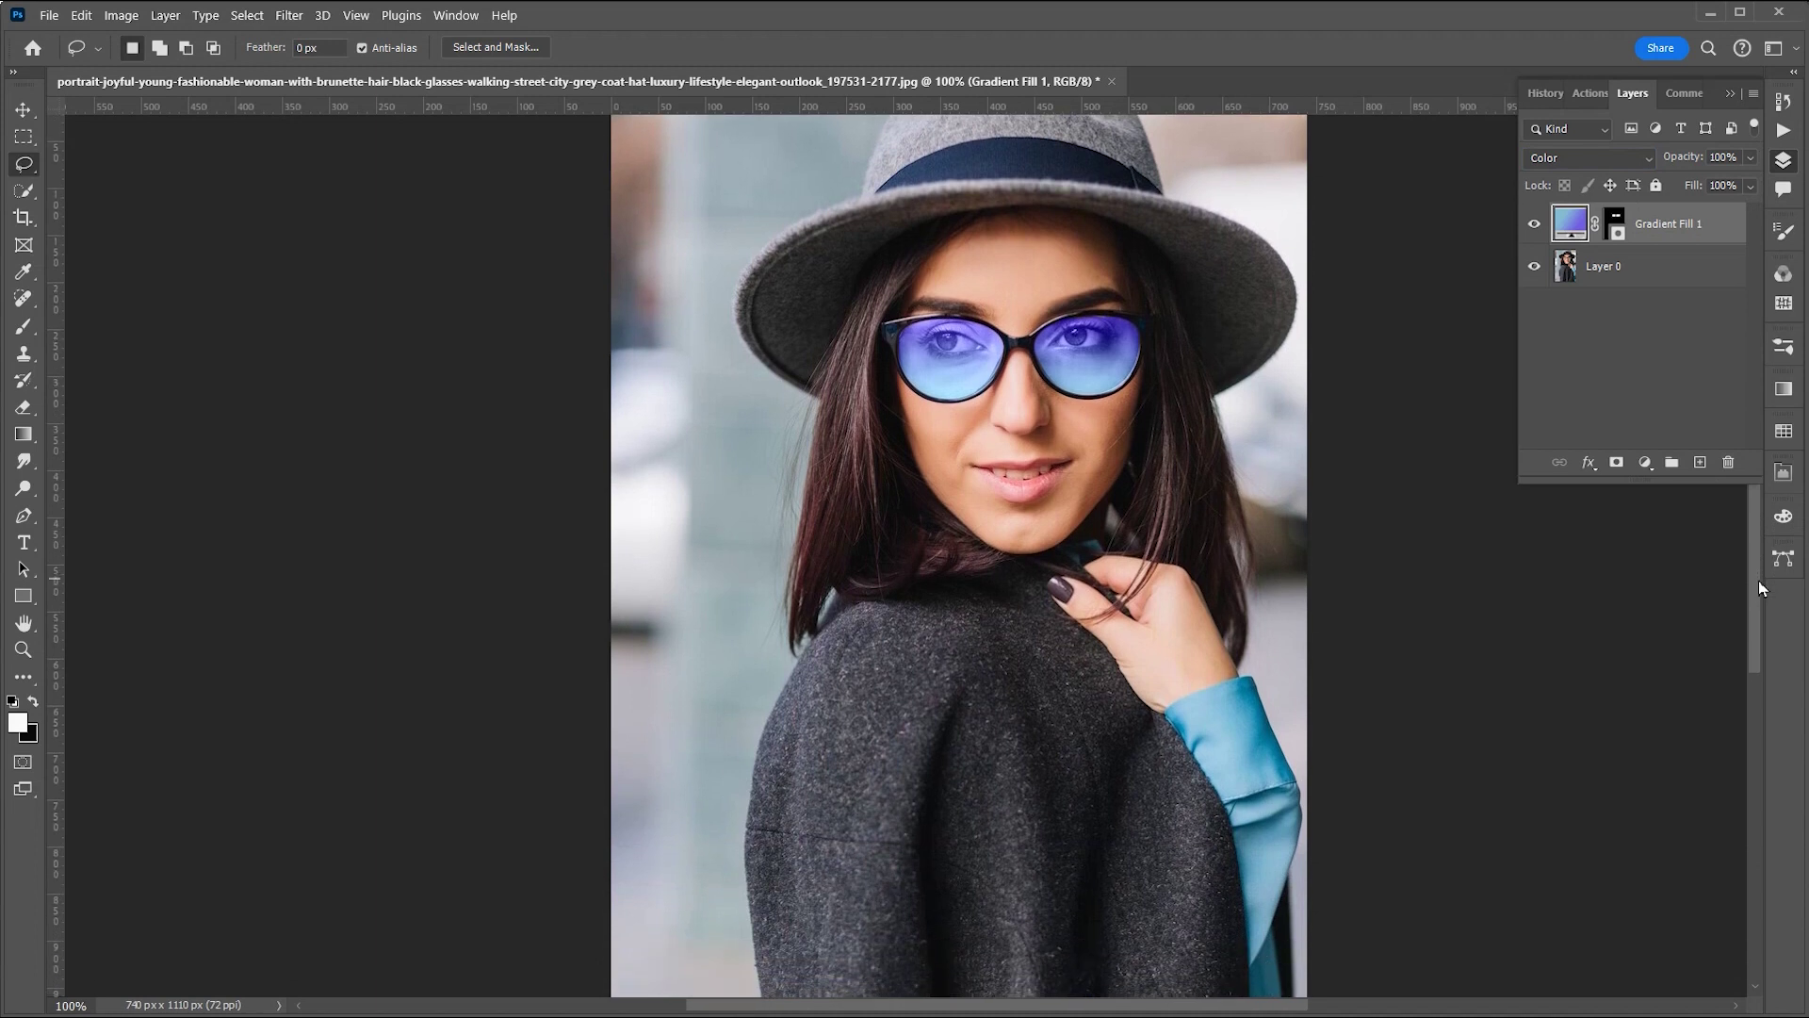
click(1749, 187)
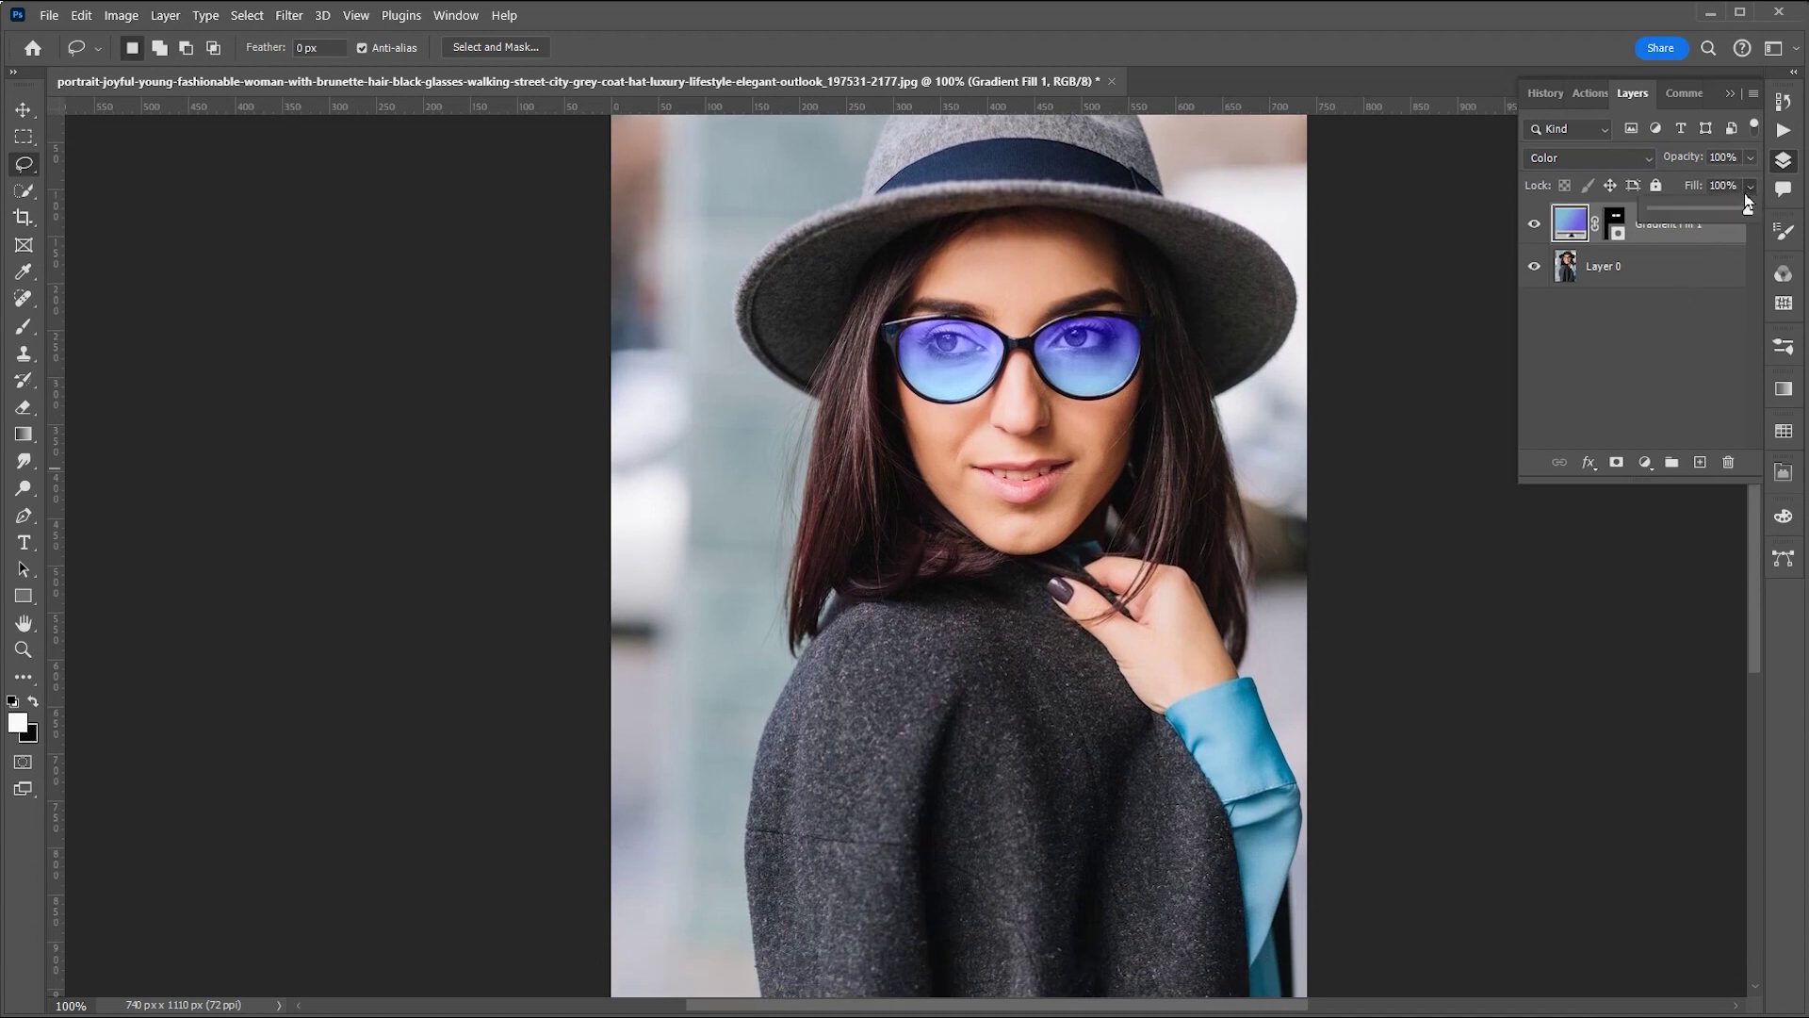
drag(1748, 209, 1722, 217)
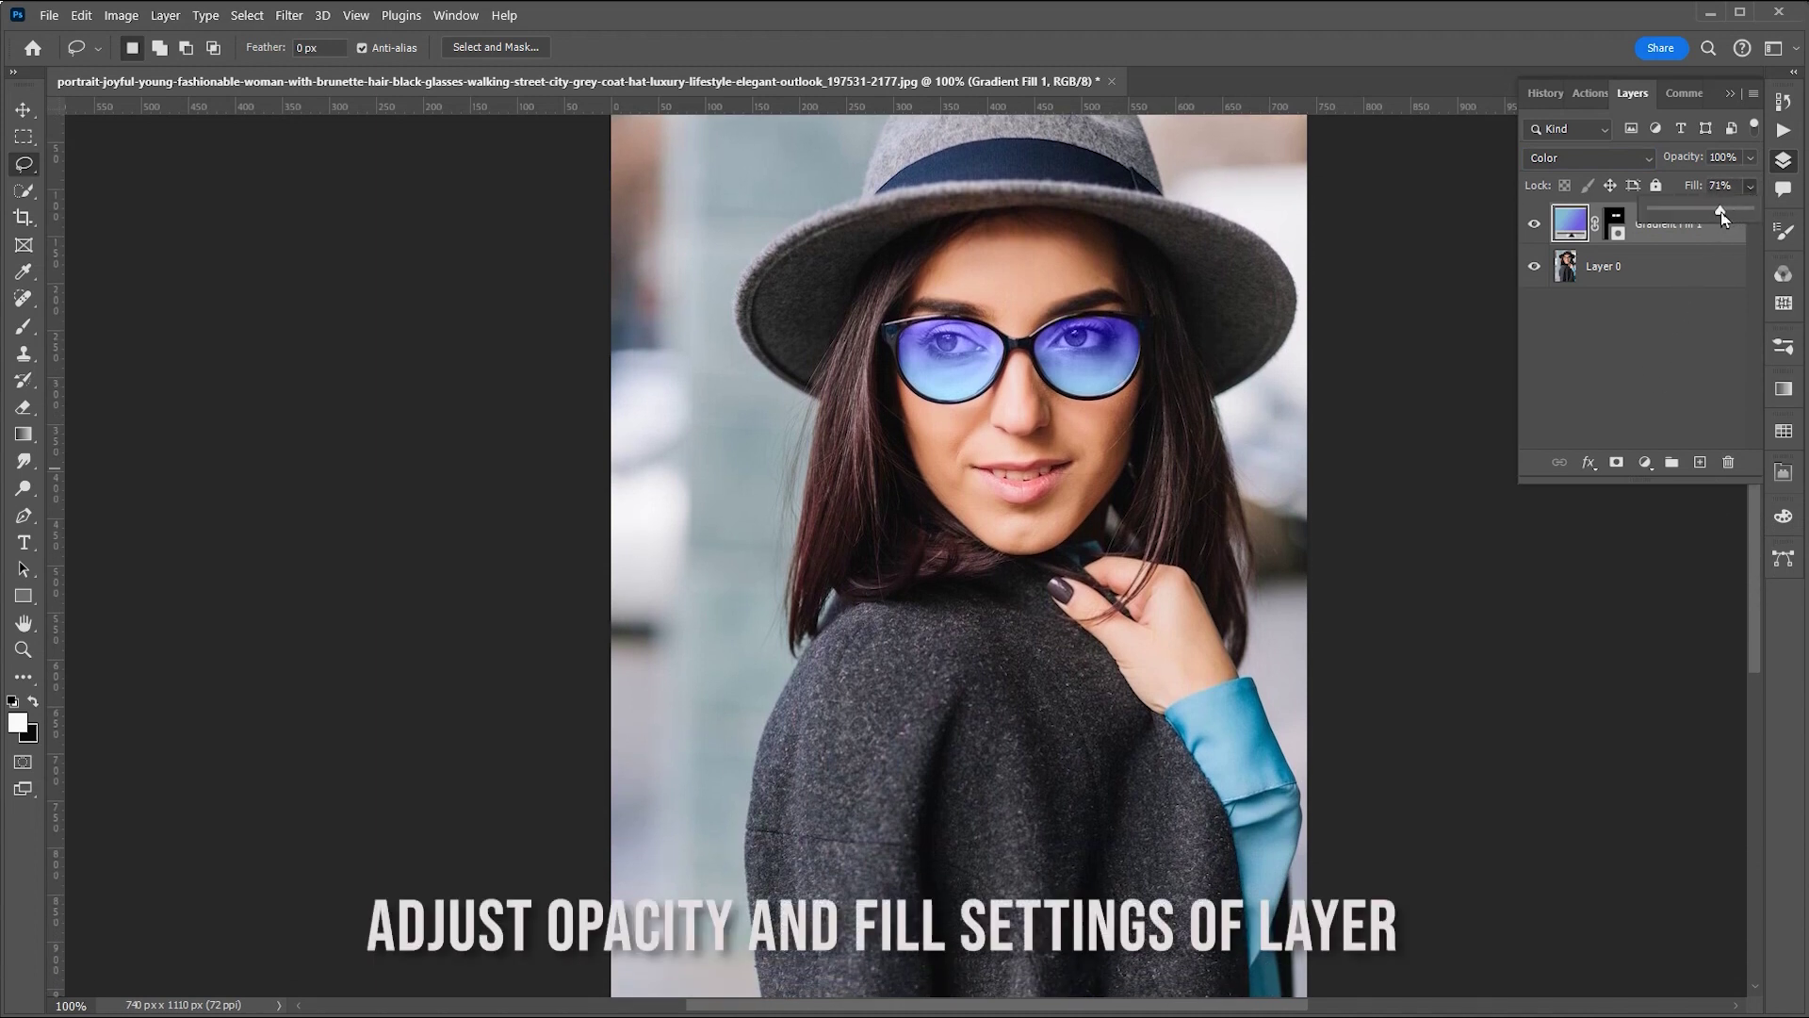
click(1750, 157)
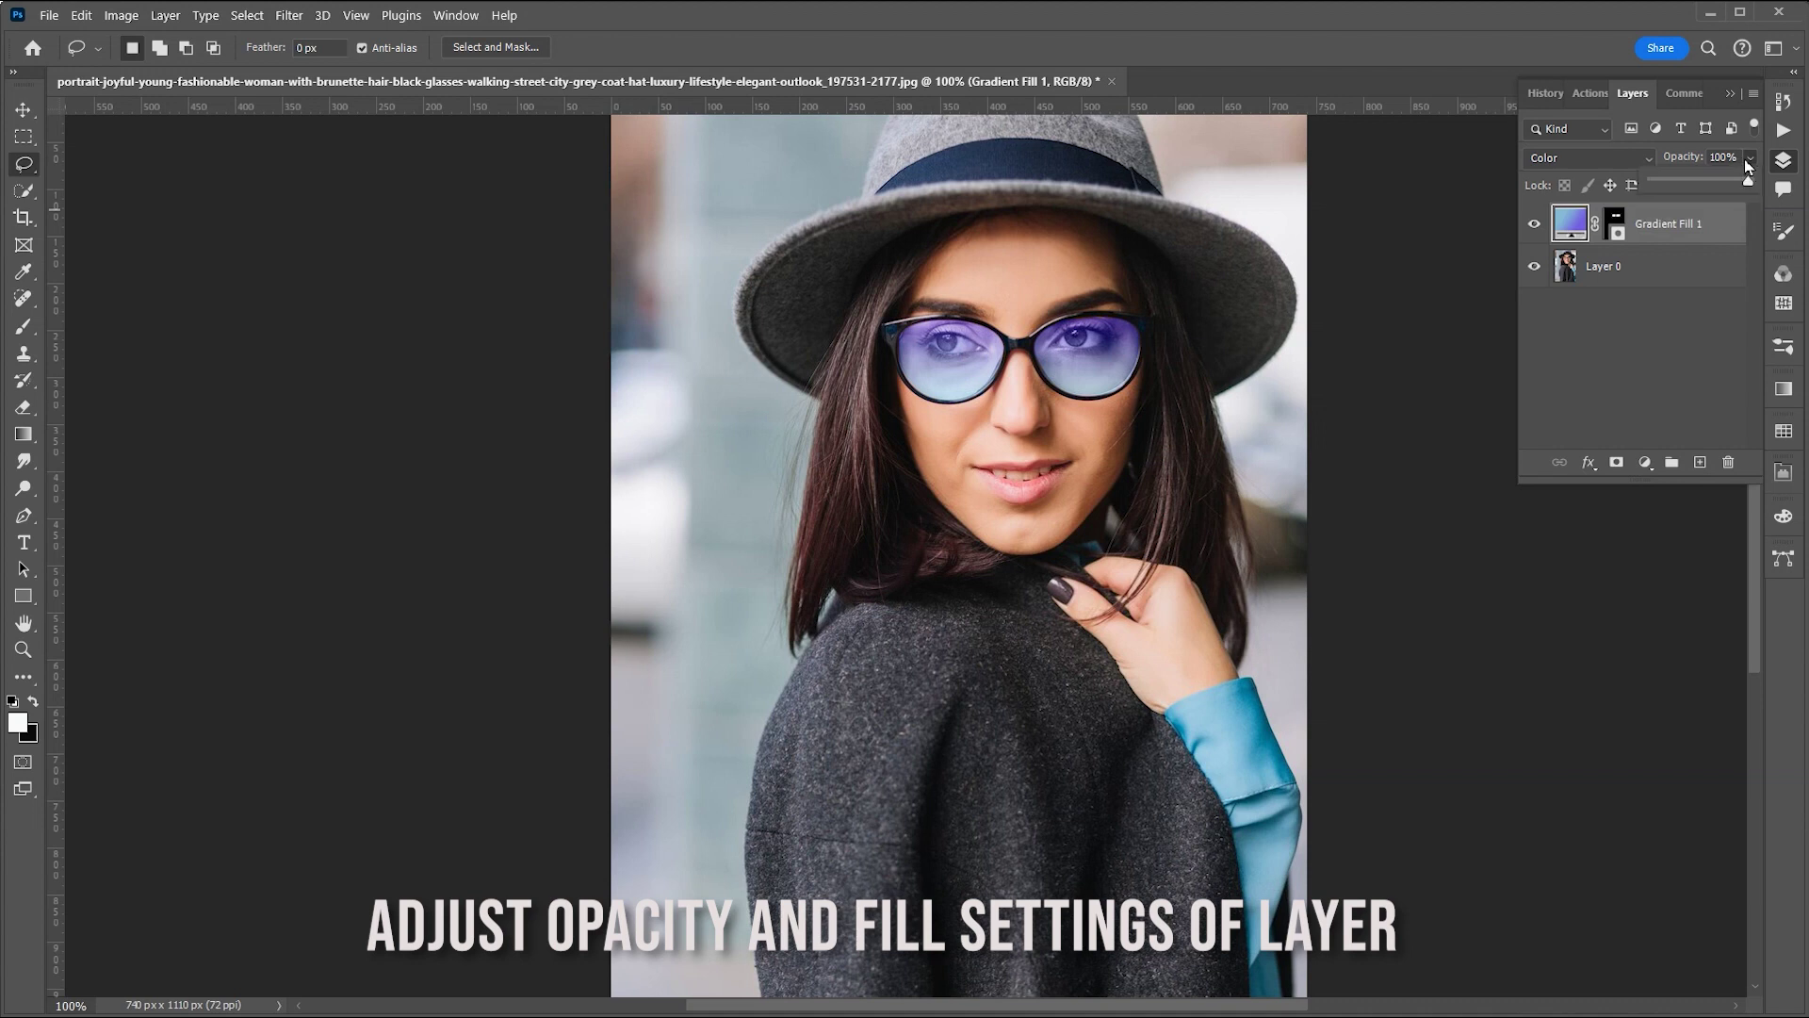
drag(1747, 181, 1722, 184)
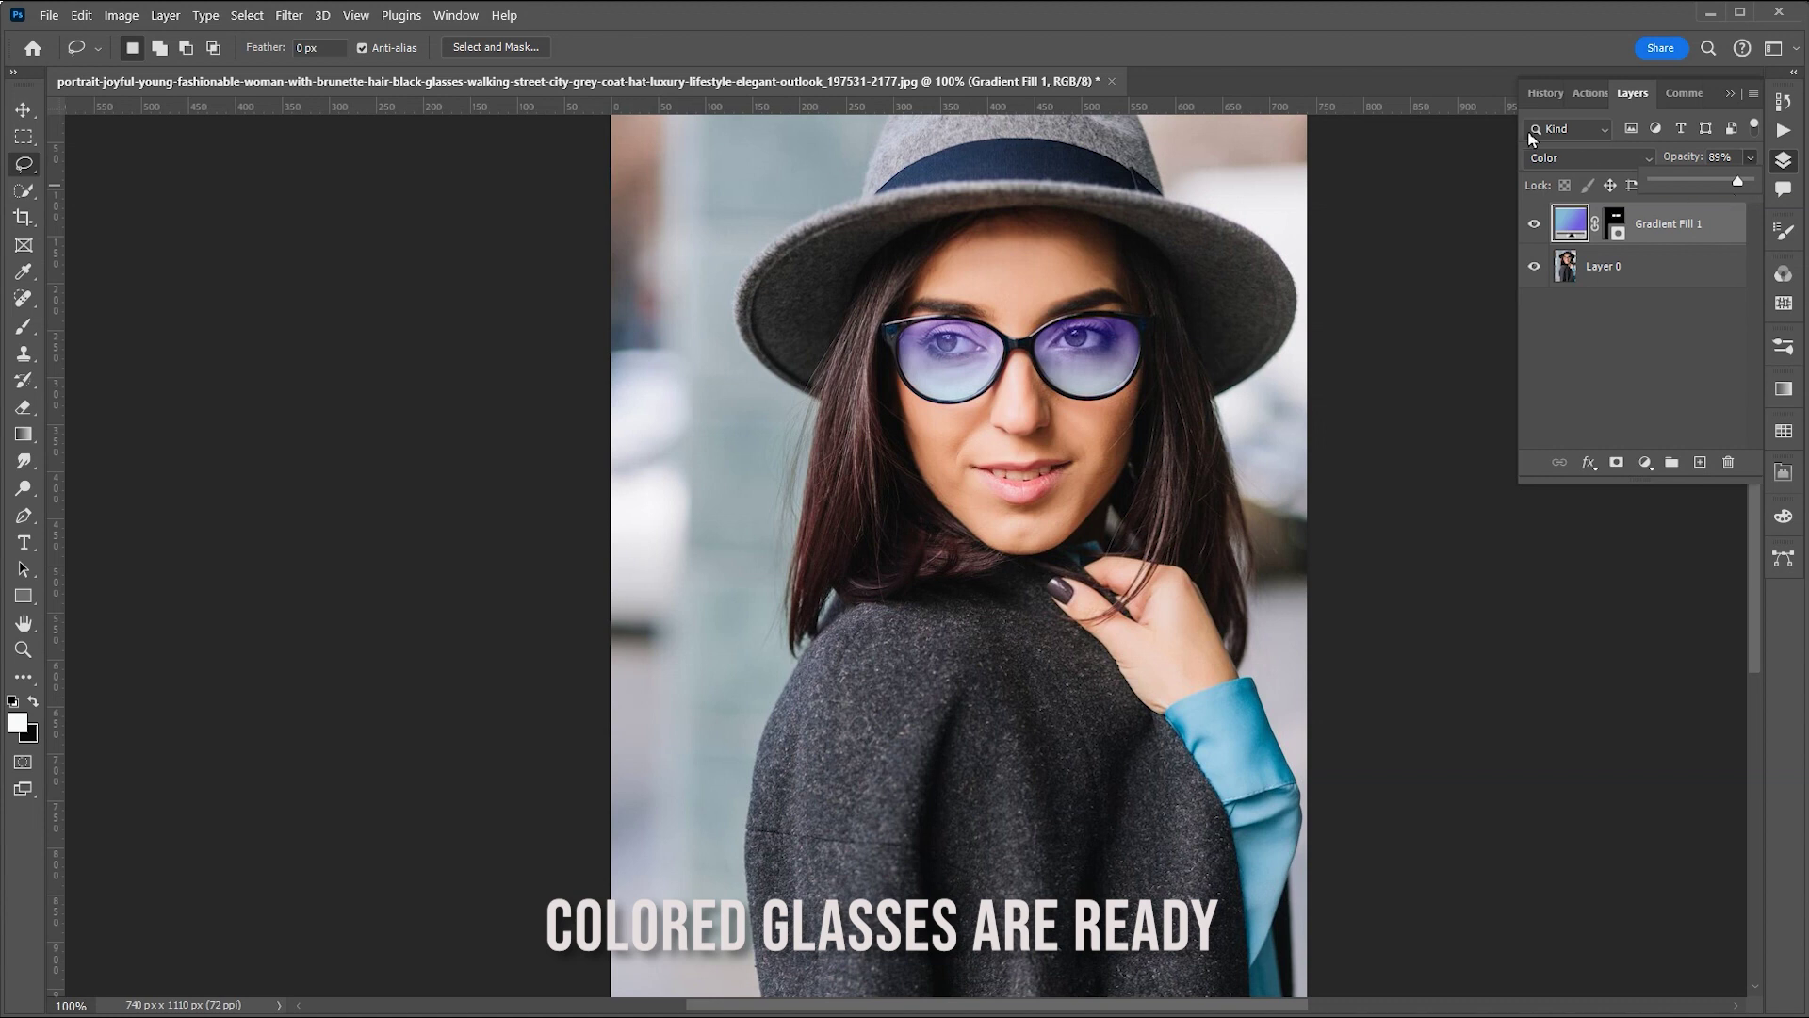
- Collapse the Layers panel and pan the canvas to view the finished tinted portrait
click(1463, 53)
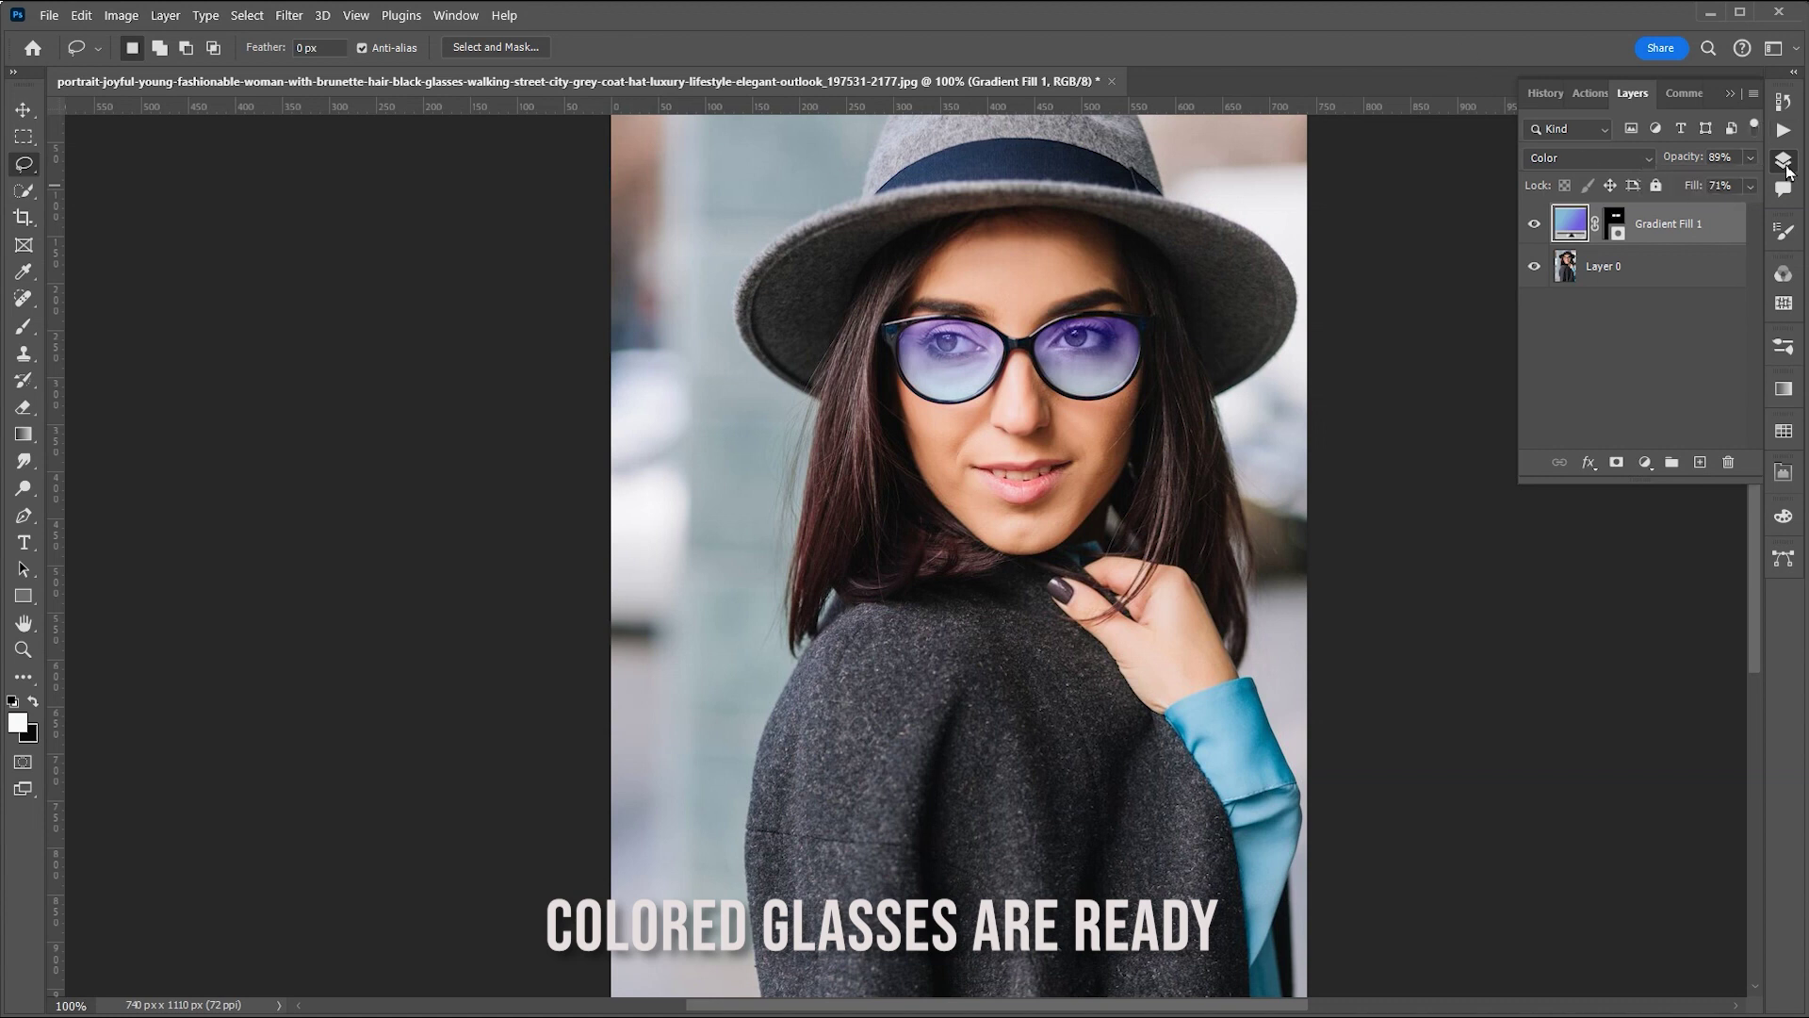
click(1785, 163)
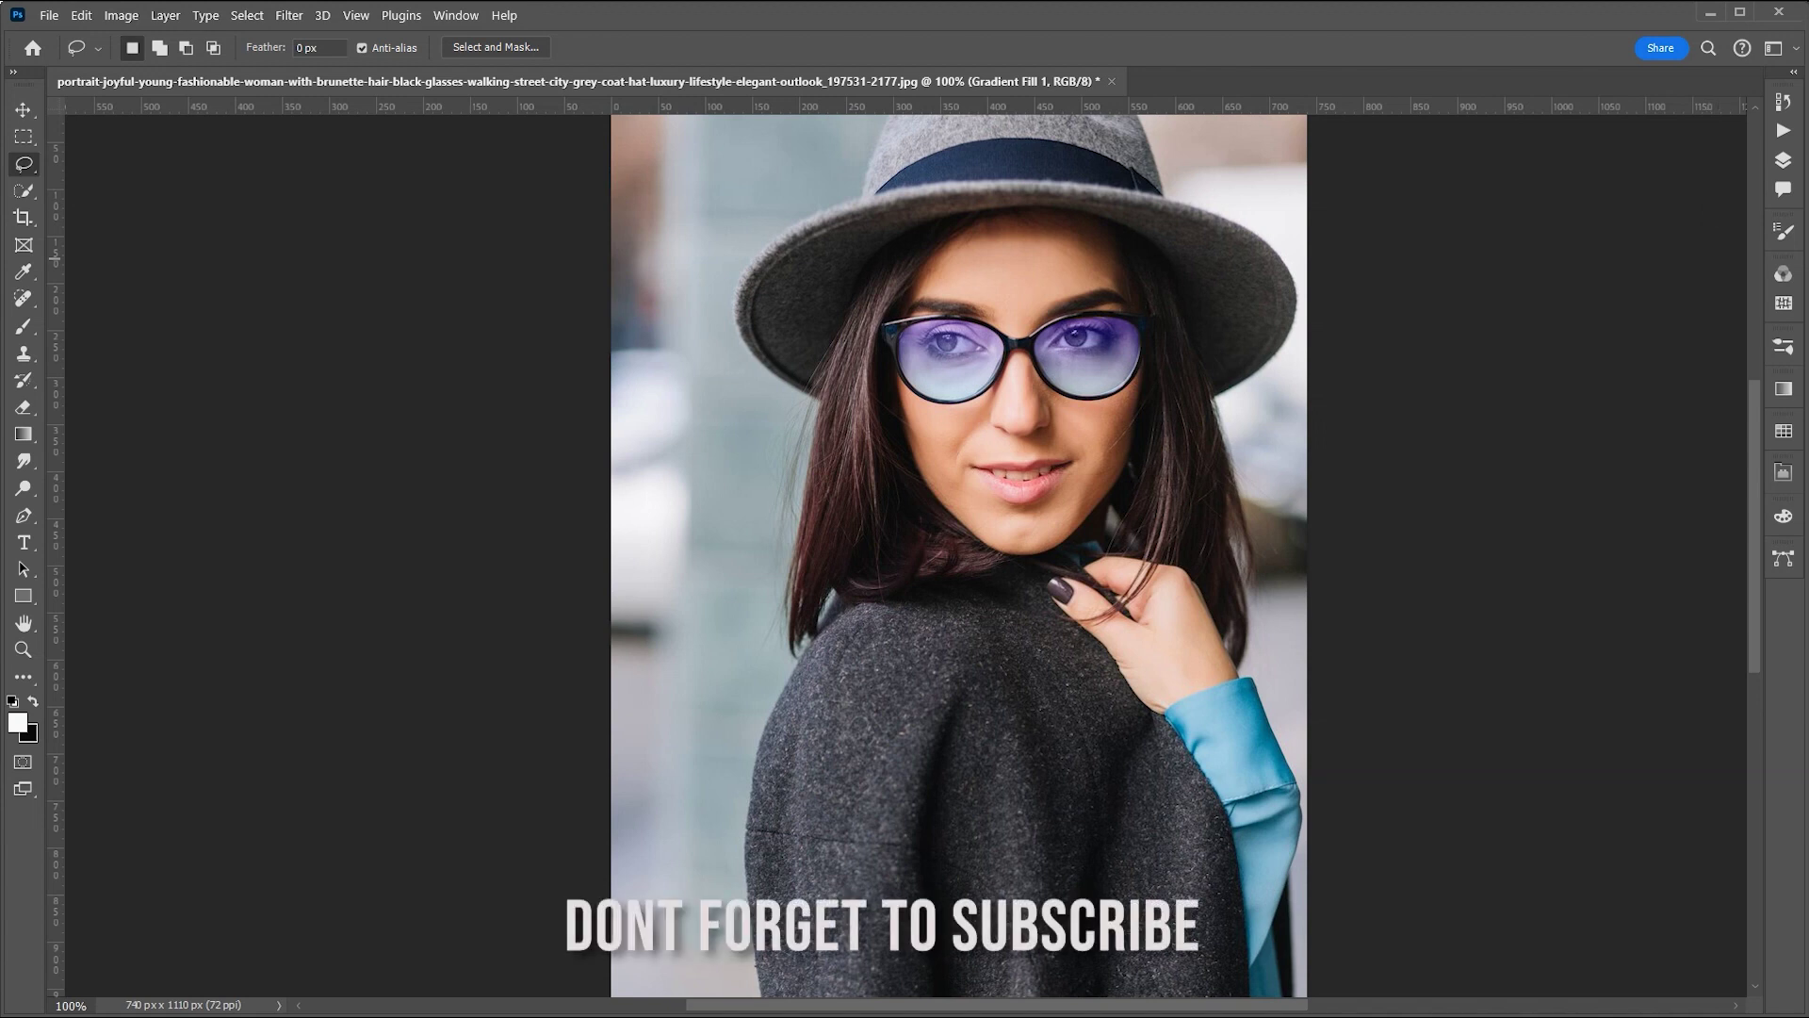
drag(1215, 1010, 1241, 1010)
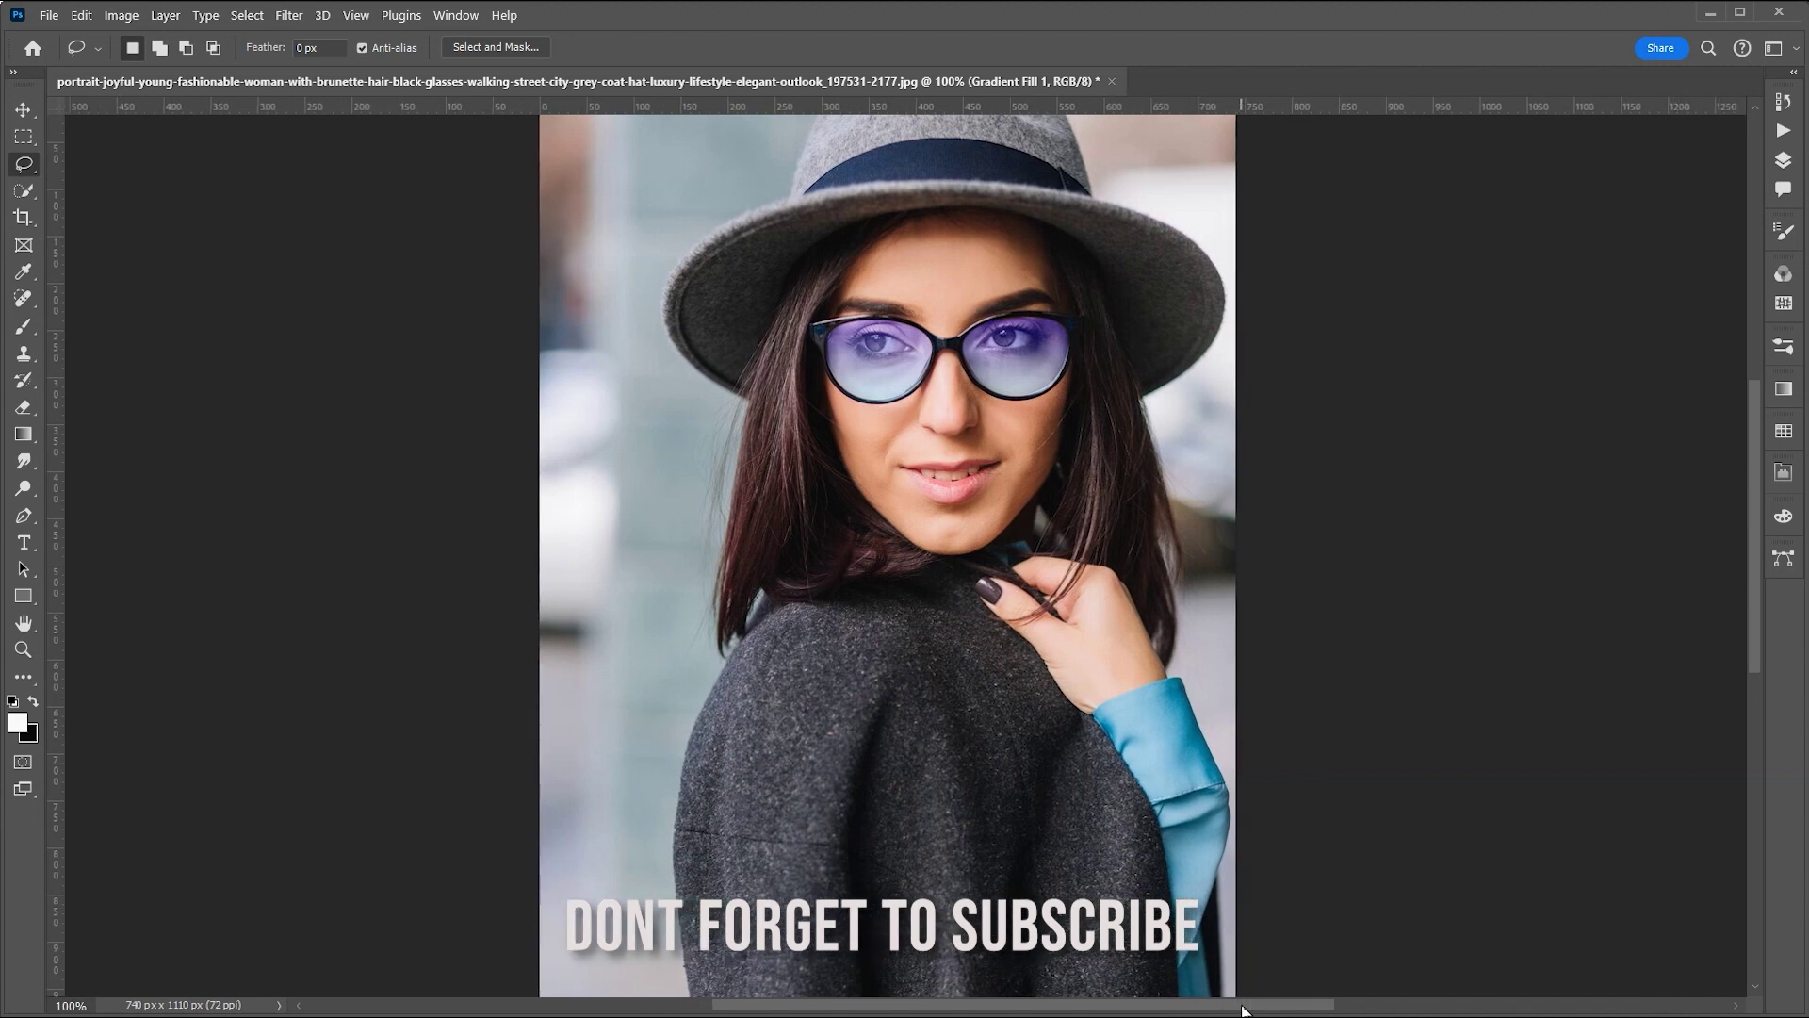